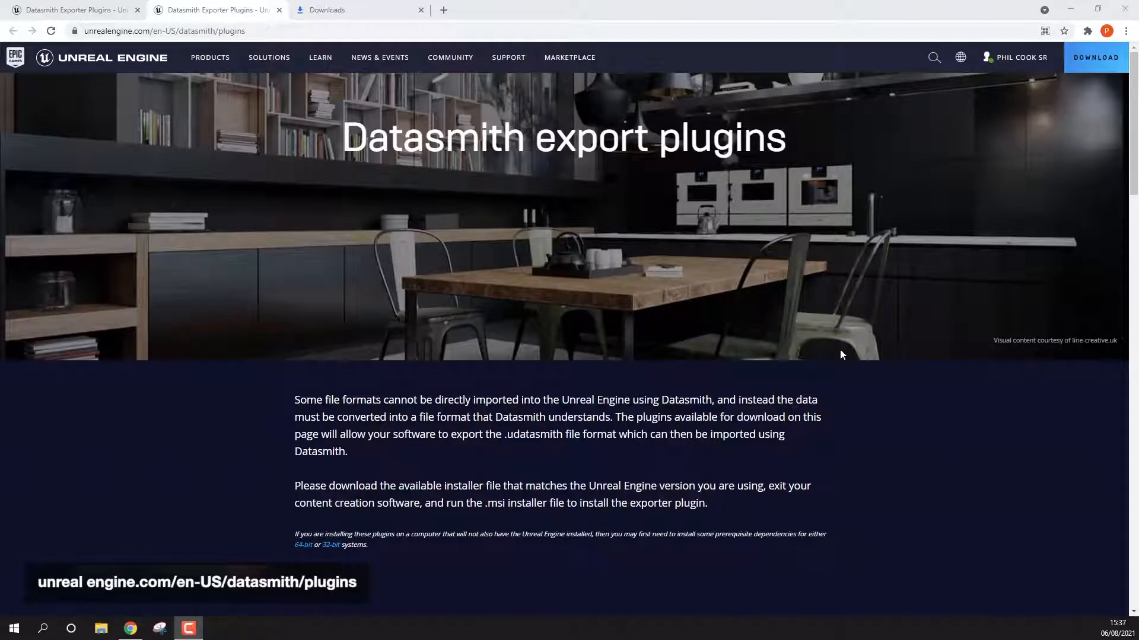
Download the Datasmith Rhino exporter for Unreal Engine 4.27 Windows PREVIEW.
scroll(817, 355, down, 5)
scroll(817, 354, down, 6)
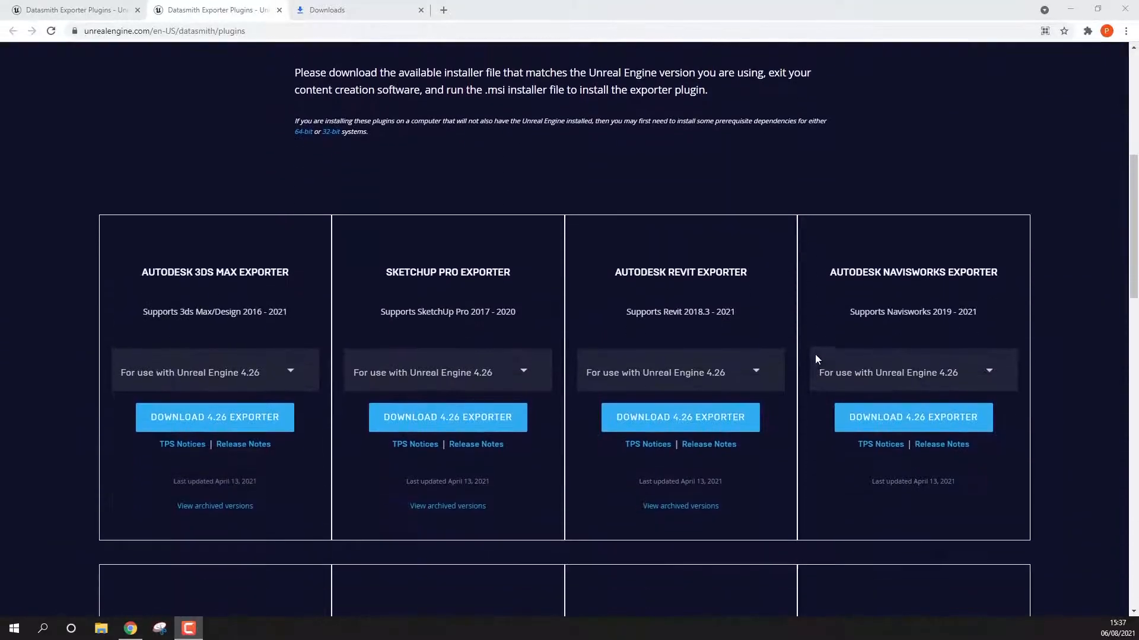
scroll(815, 359, down, 2)
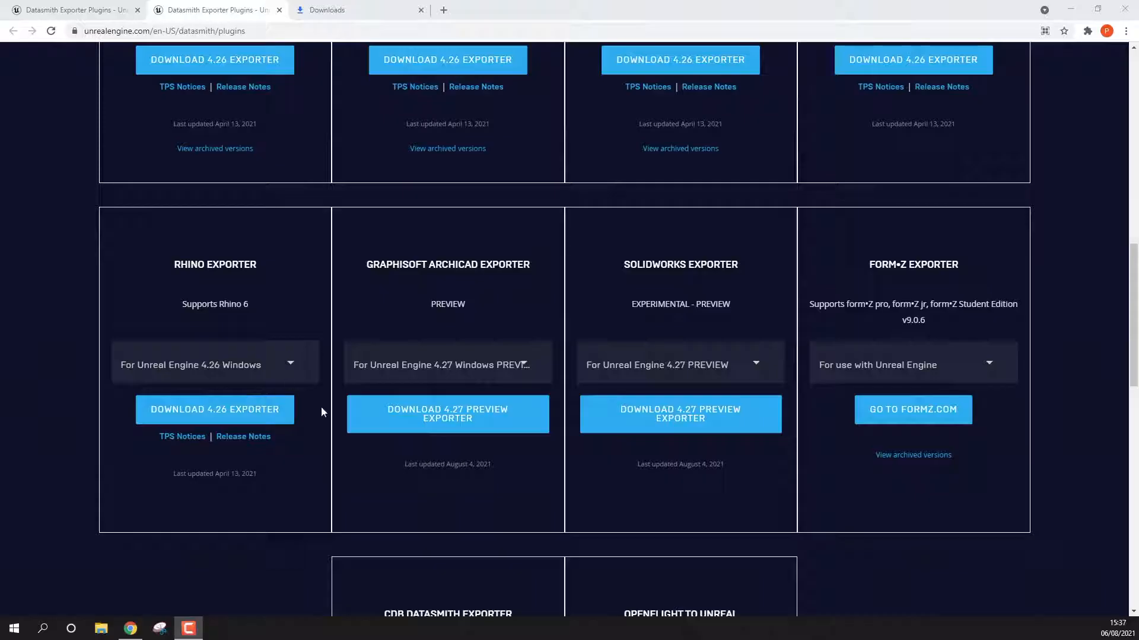
click(291, 367)
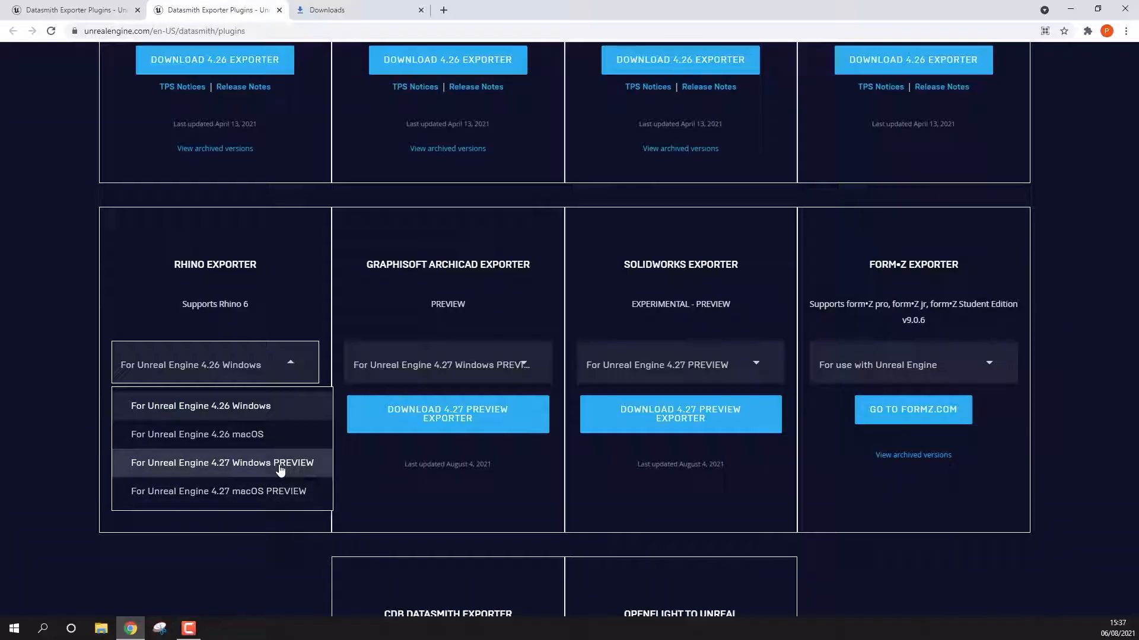
click(280, 466)
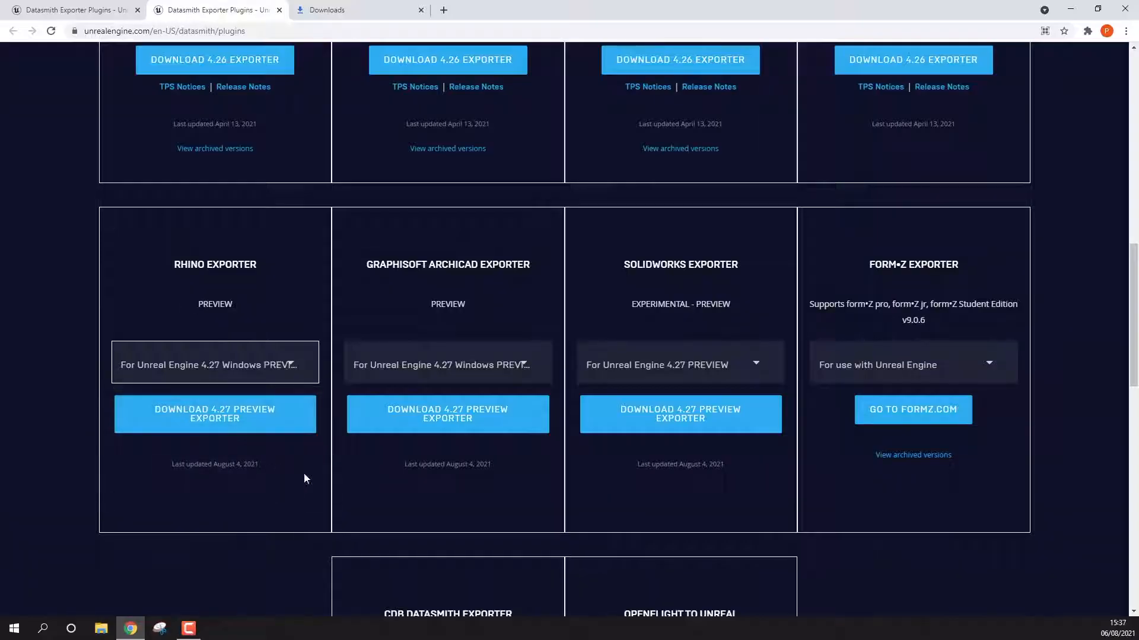
click(237, 419)
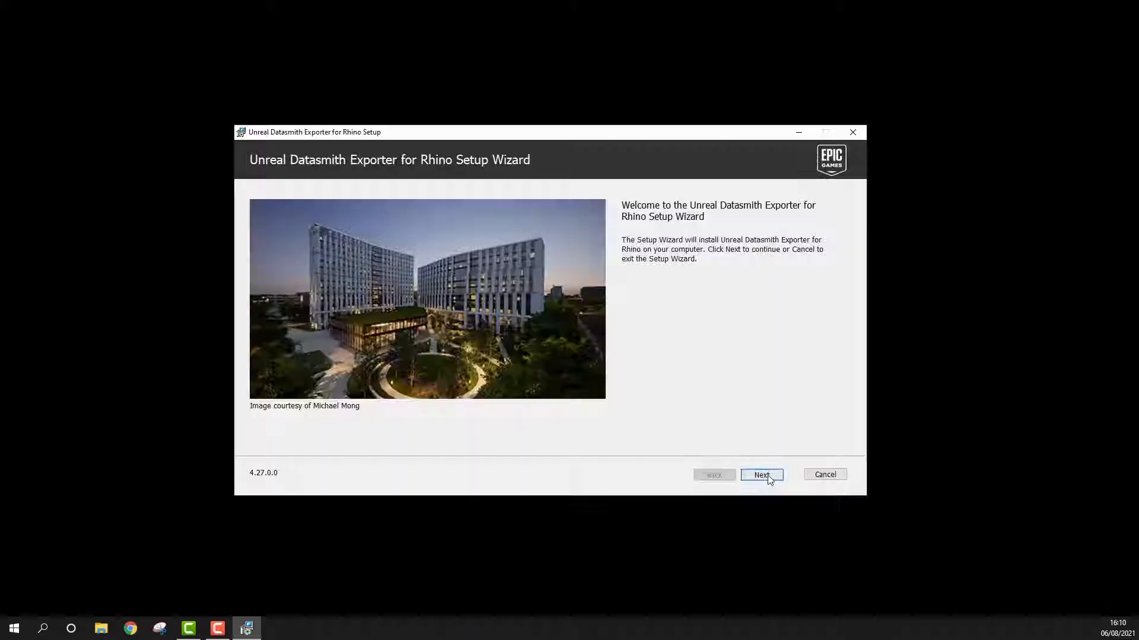
Install the Unreal Datasmith Exporter for Rhino 7, accepting the license agreement.
click(768, 475)
click(252, 440)
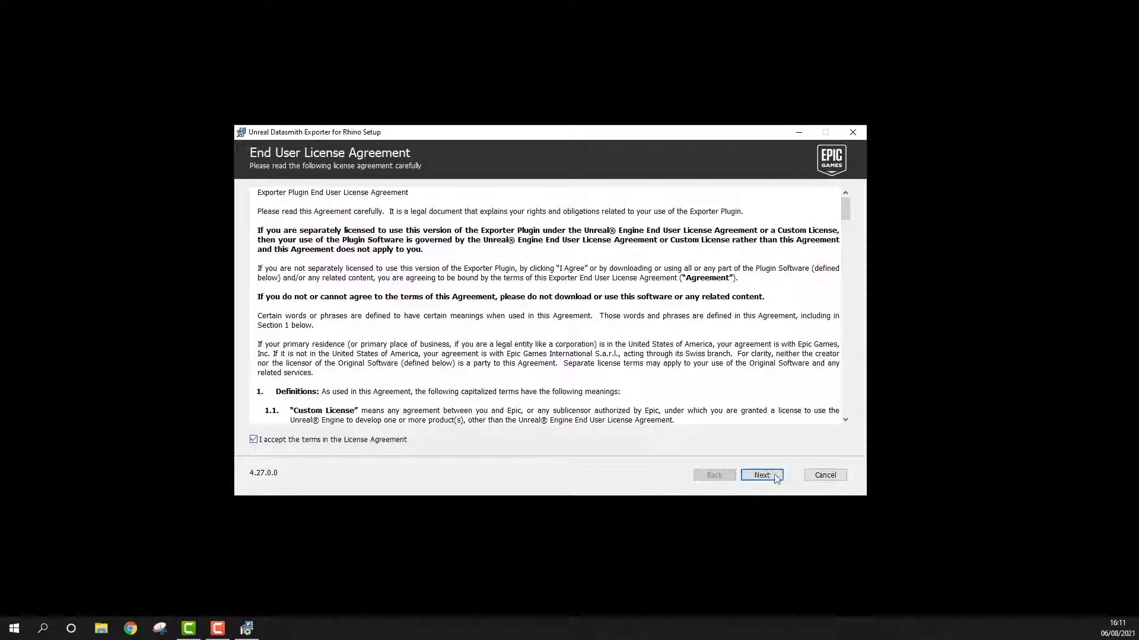
click(775, 474)
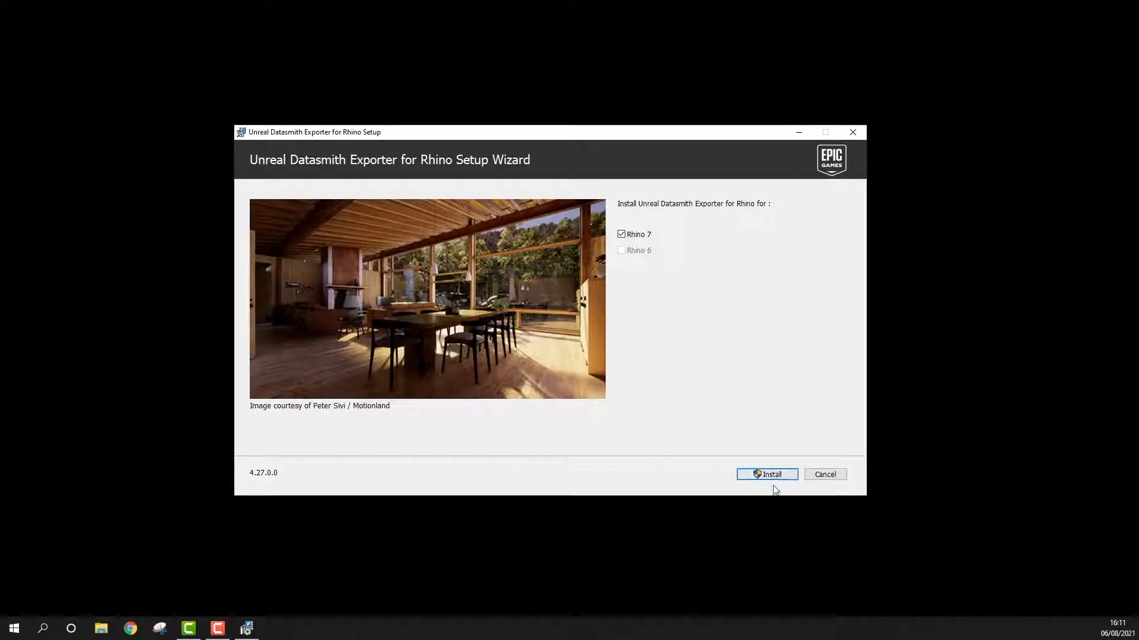
click(771, 475)
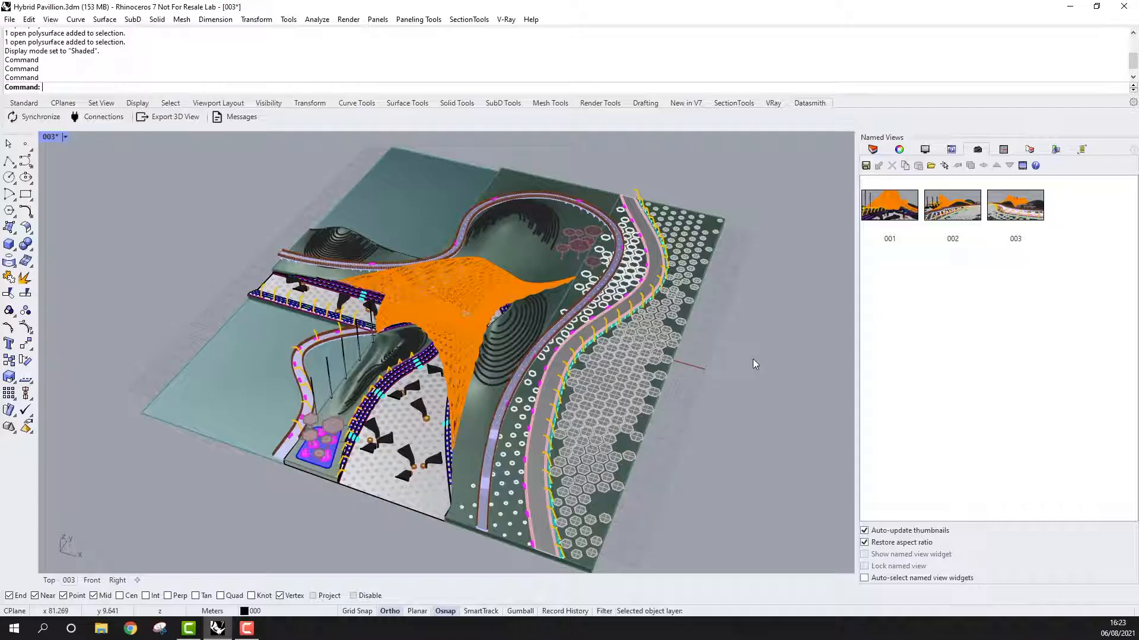
Restore the named views 001, 002 and 003 in turn to examine the pavilion model, looking around from view 002.
double_click(897, 214)
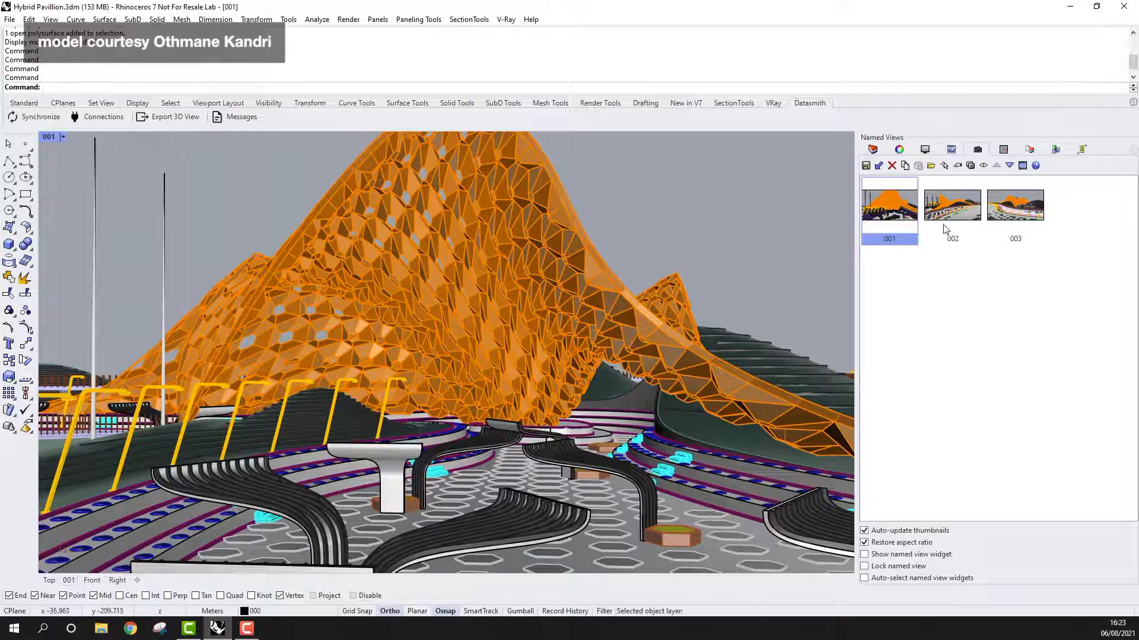
double_click(958, 213)
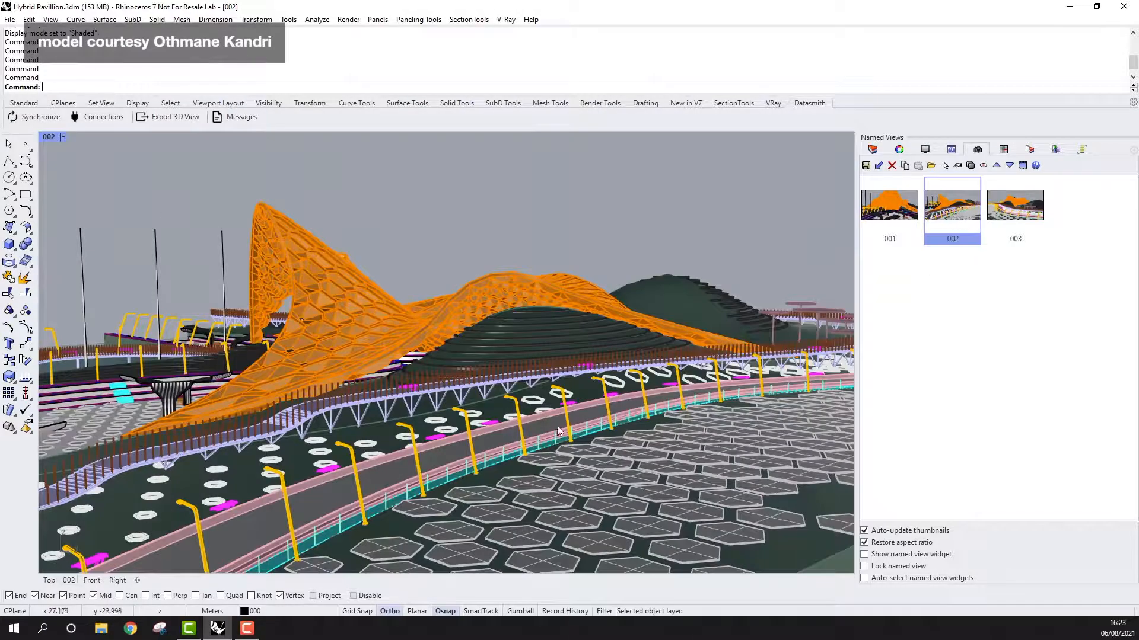
right_drag(562, 433, 291, 433)
click(1014, 220)
double_click(1014, 219)
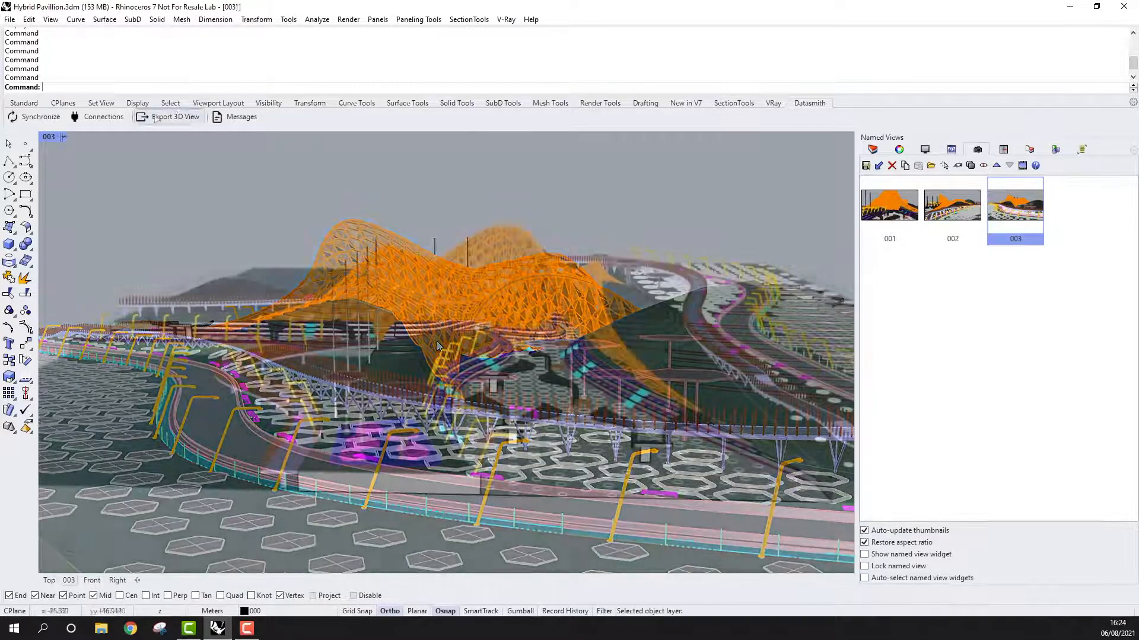
Open the document's Units settings in the Rhino options to check the model units.
click(494, 117)
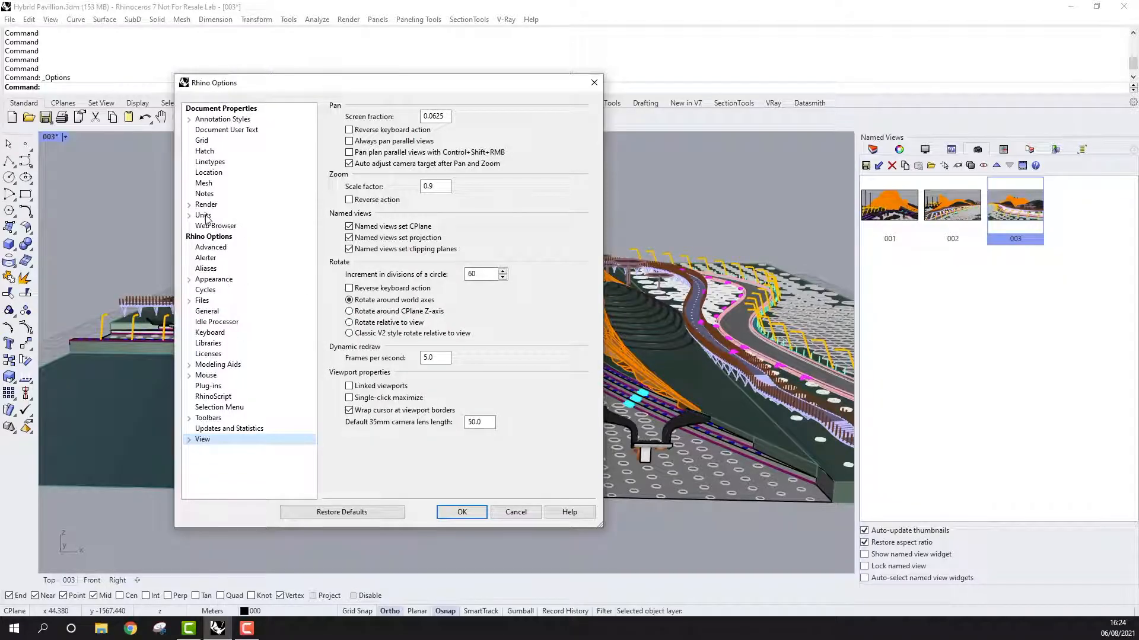
click(204, 215)
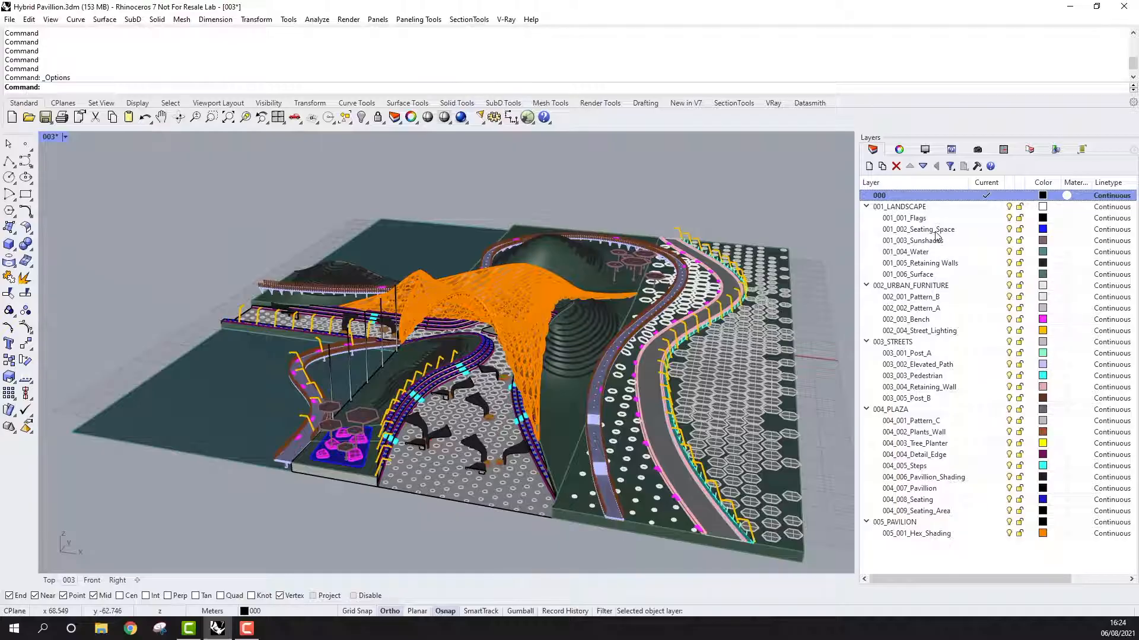
Collapse the five parent layers from 001_LANDSCAPE to 005_PAVILION, and toggle the 005_PAVILION layer's visibility off and on.
click(867, 207)
click(867, 219)
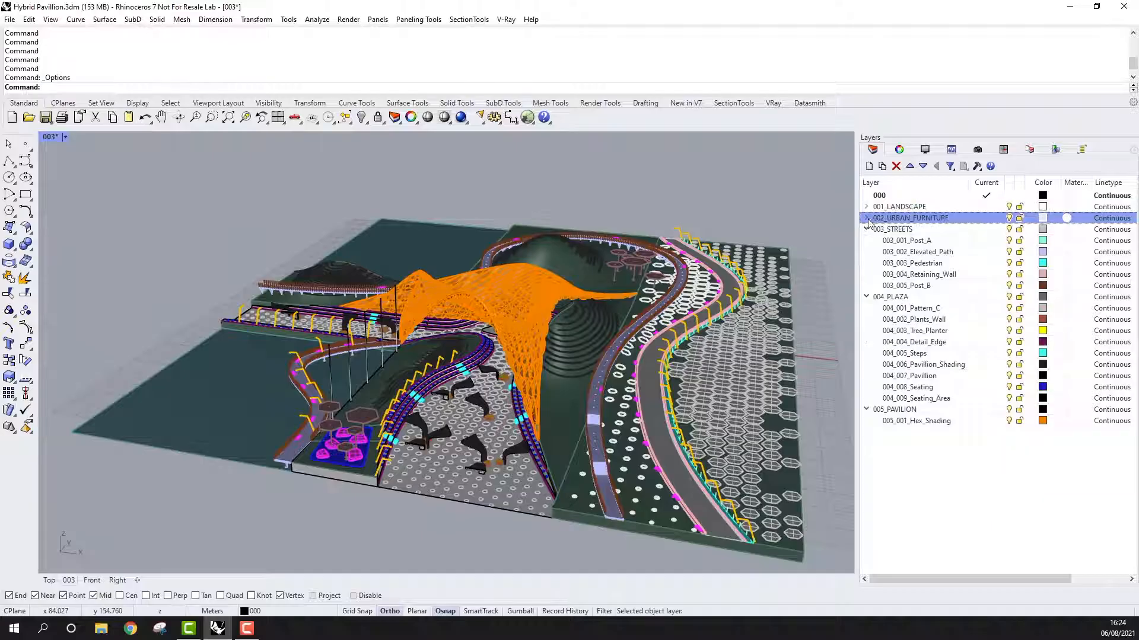
click(867, 230)
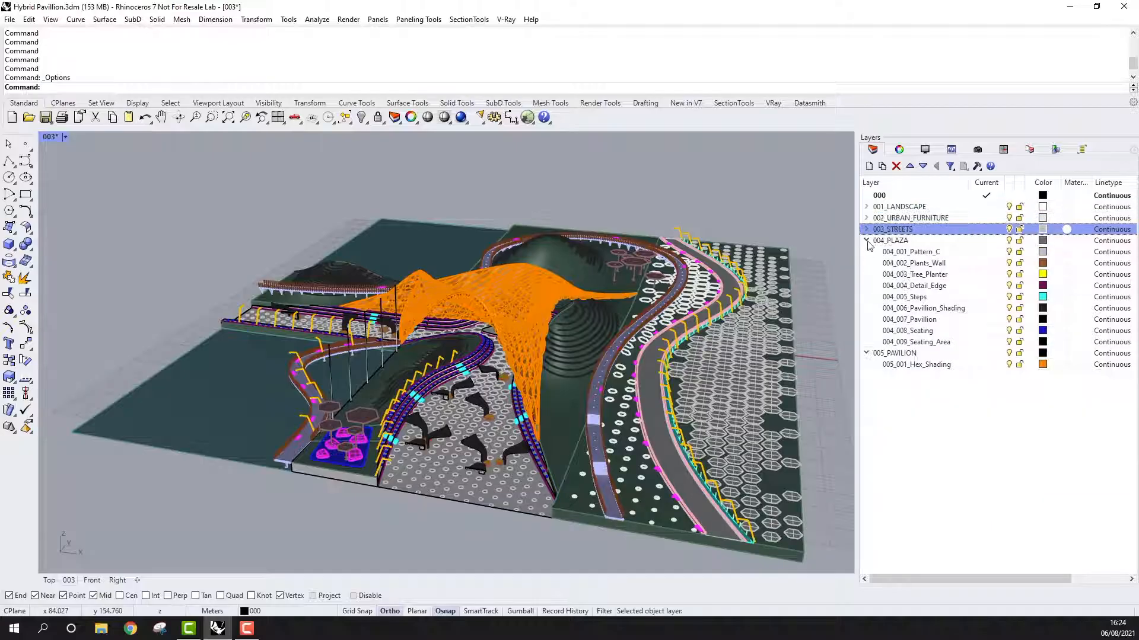
click(867, 240)
click(866, 252)
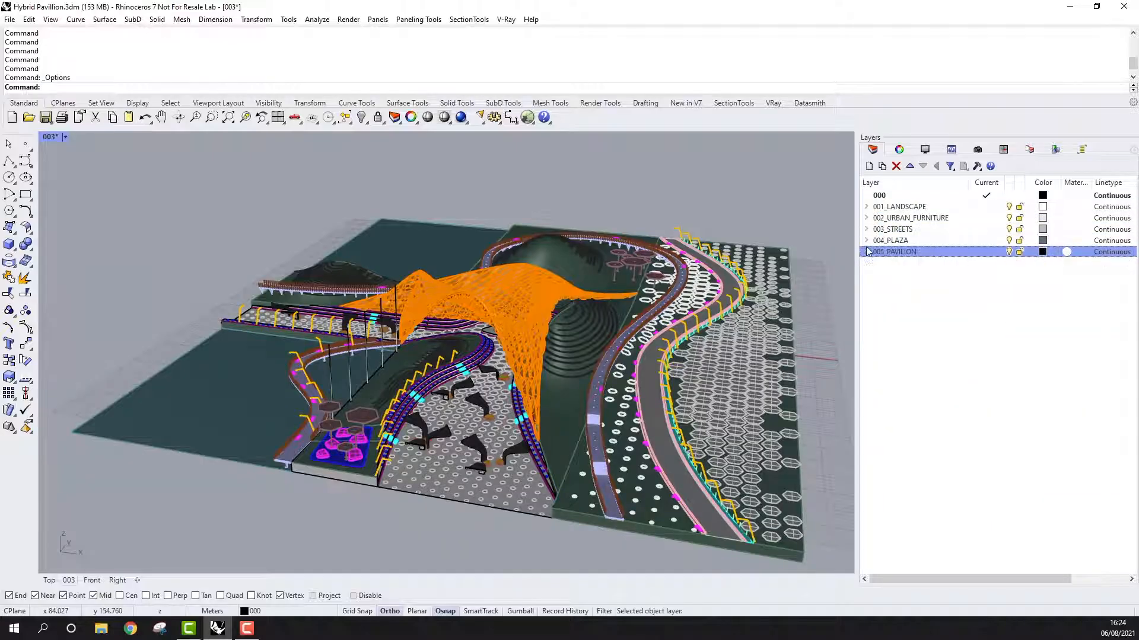
click(1009, 252)
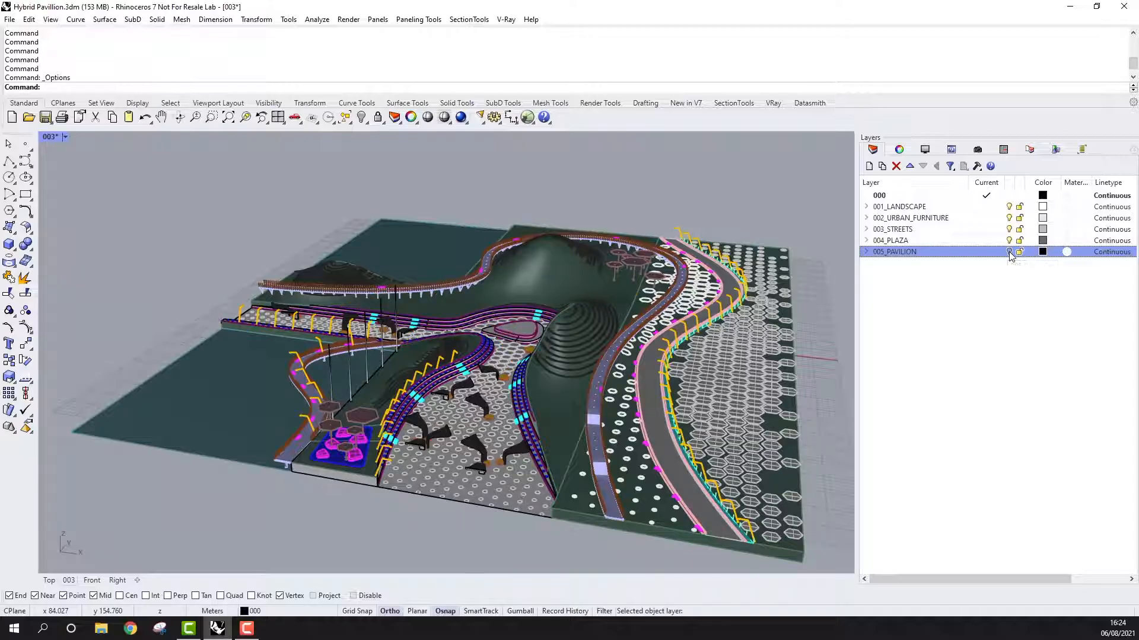
click(1010, 253)
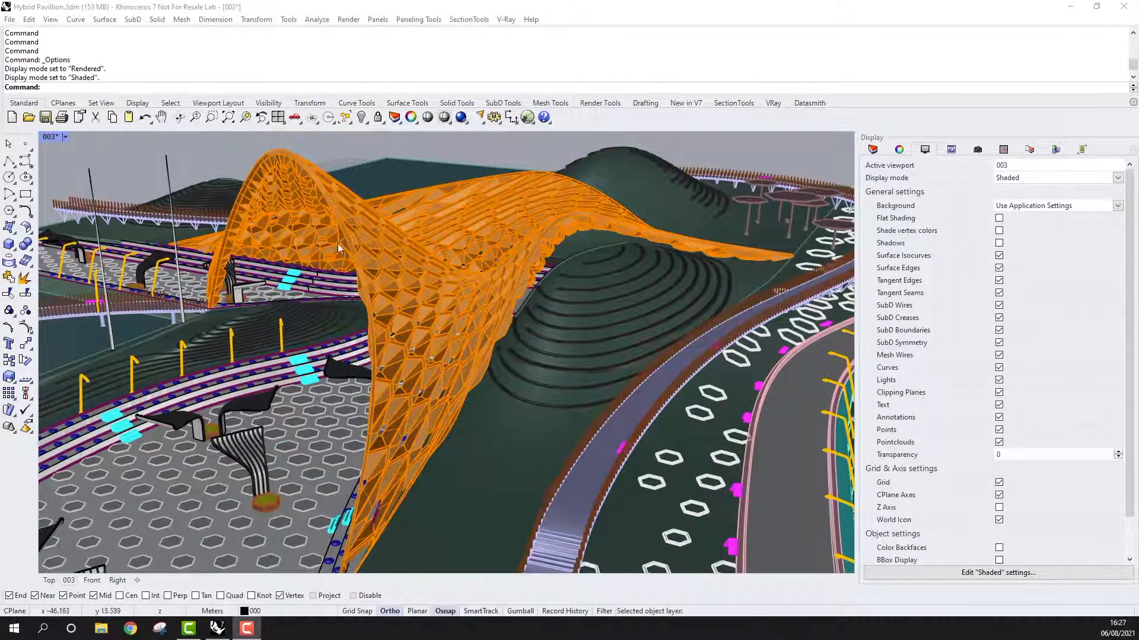
Switch viewport 003 to Rendered display and show the material properties of the hexagonal pavilion meshes.
click(64, 139)
click(88, 184)
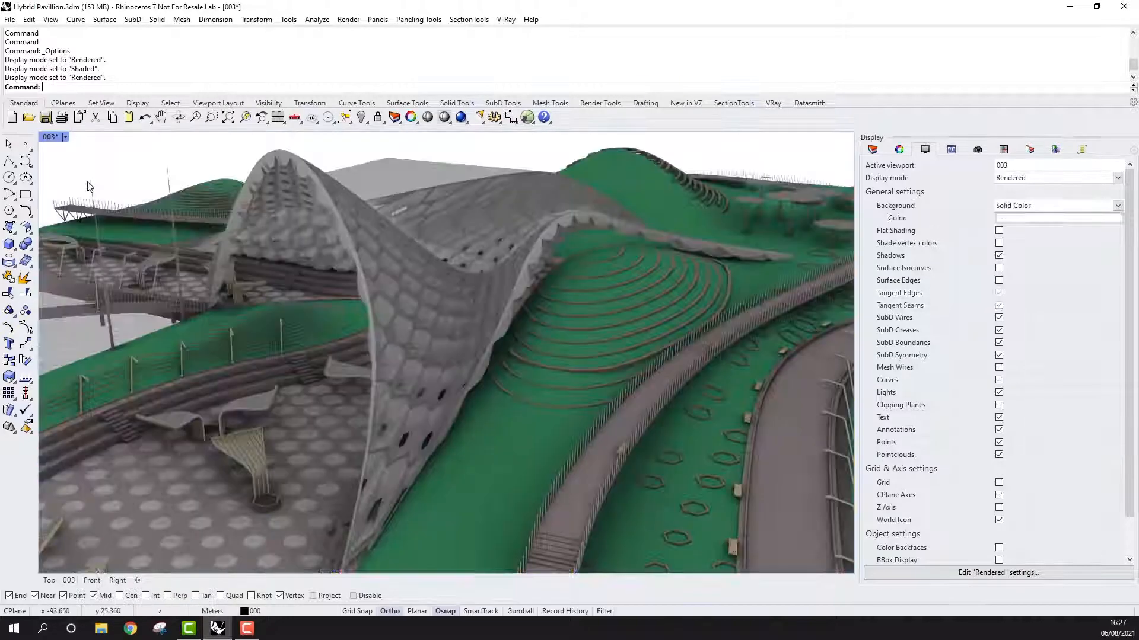
click(899, 149)
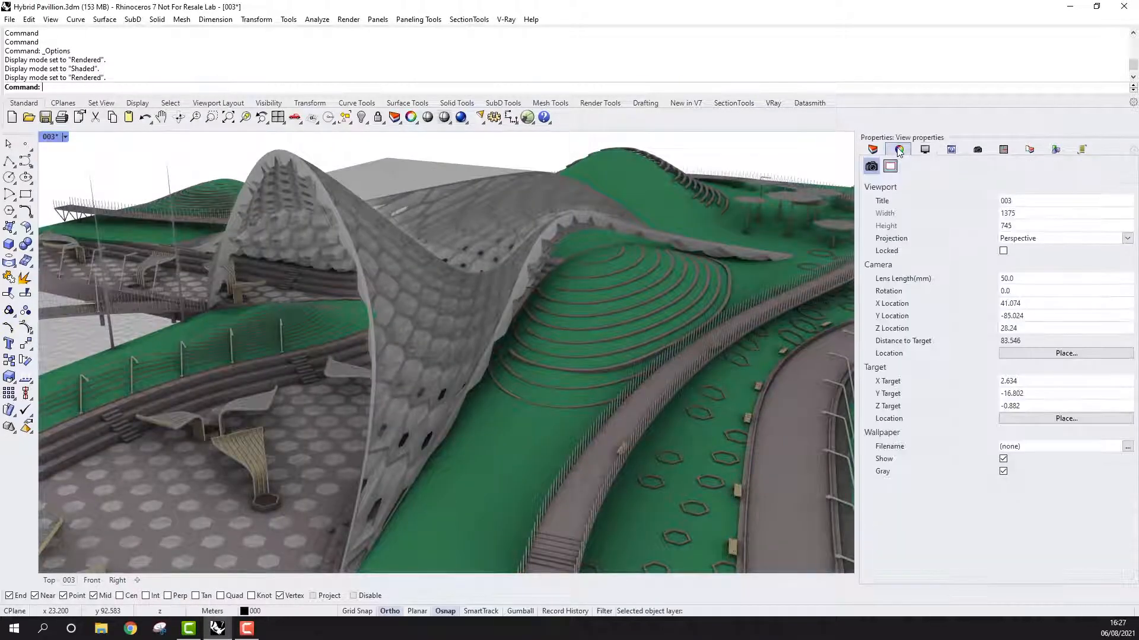
click(511, 246)
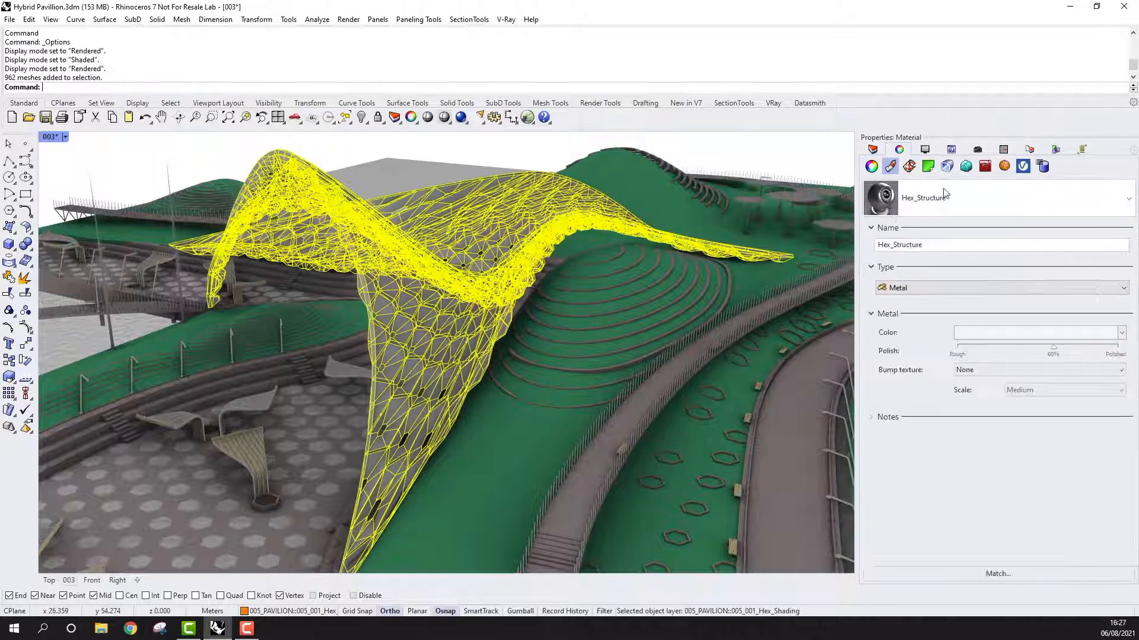
Look through the document materials available for the hexagonal pavilion meshes, keeping Hex_Structure assigned.
click(1066, 207)
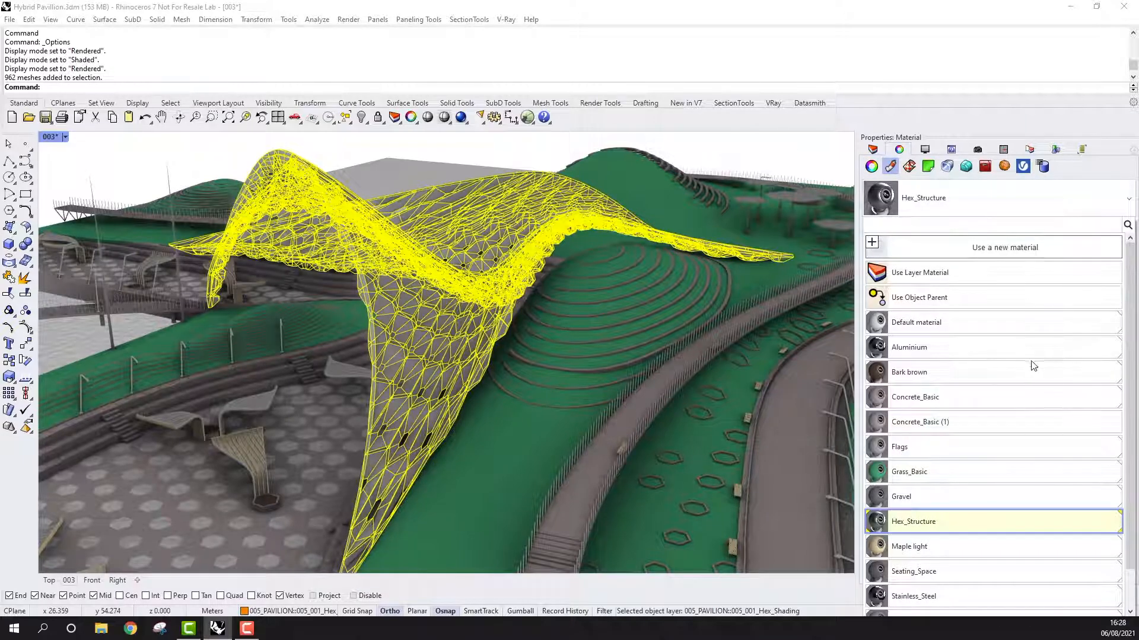
scroll(996, 569, down, 1)
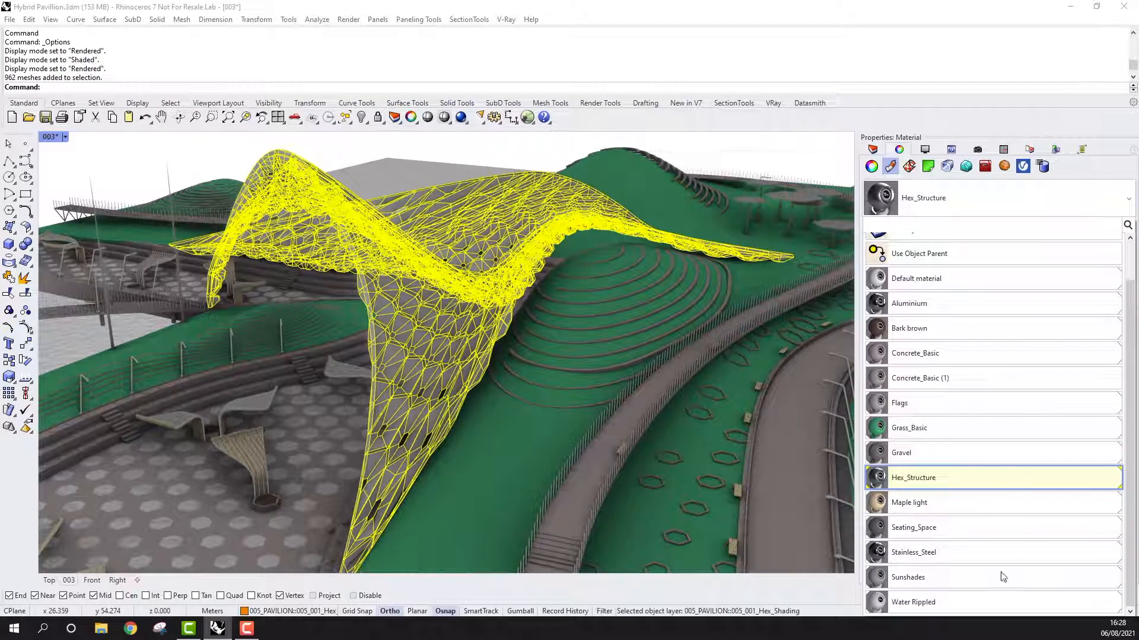
scroll(1134, 271, up, 1)
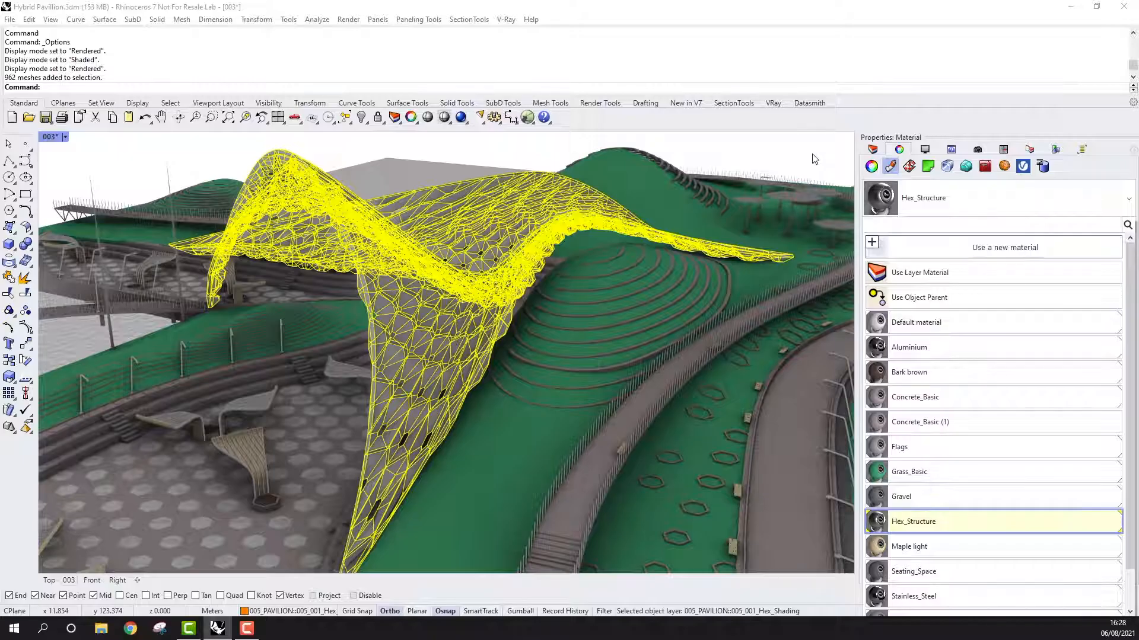
key(Escape)
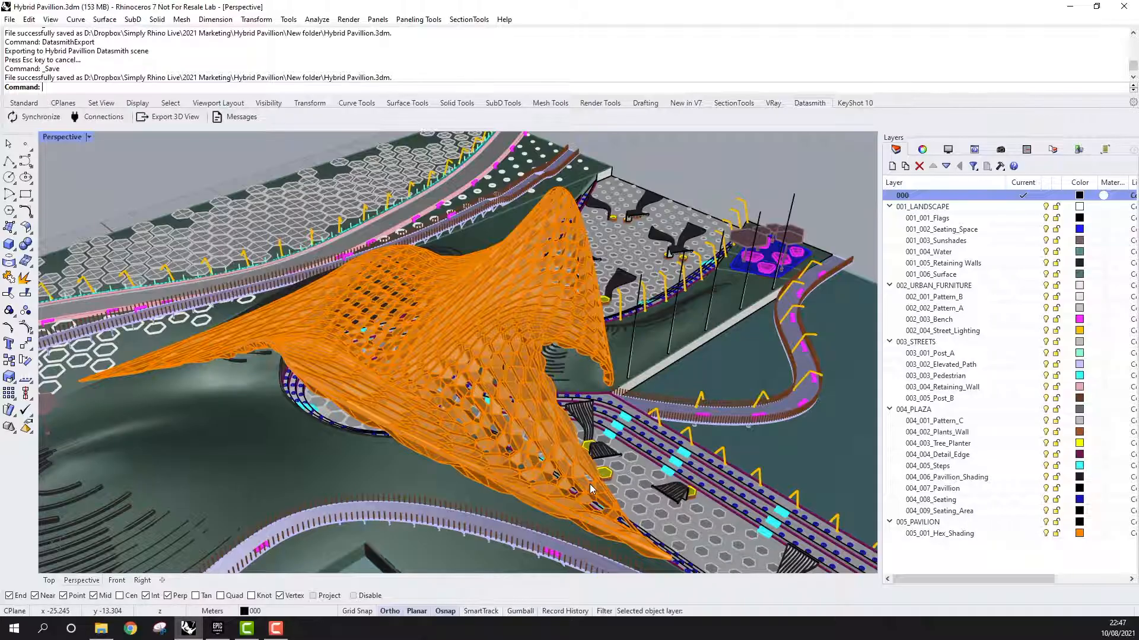
Export the 3D view as the Datasmith file Hybrid Pavillion.udatasmith in the project's New folder.
click(191, 121)
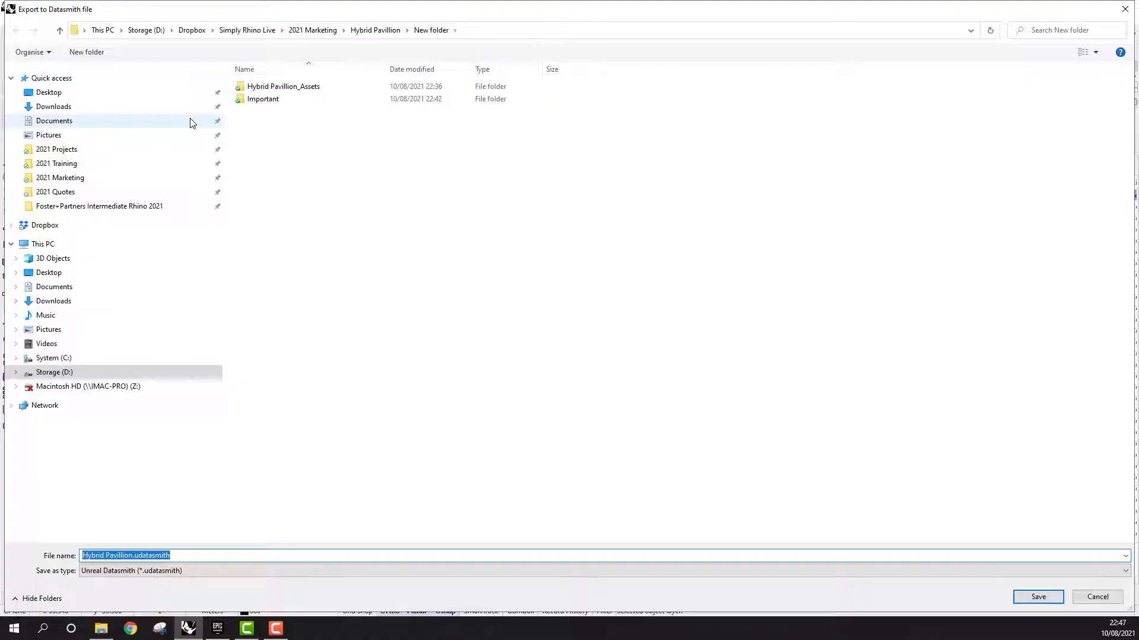
click(1039, 600)
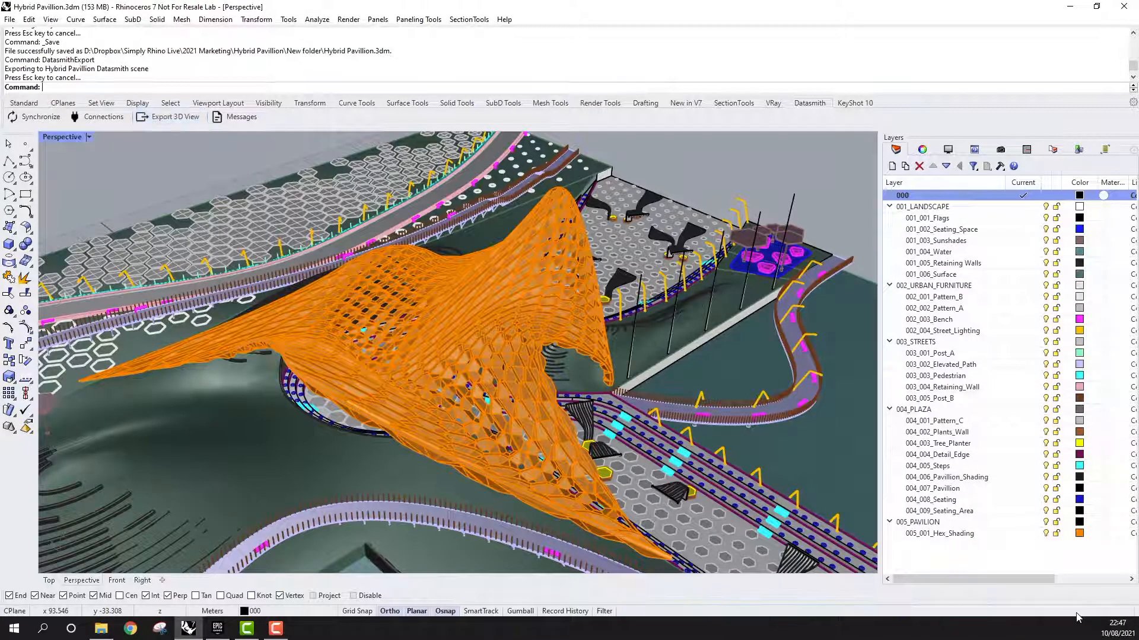
Switch to the Epic Games Launcher and open Twinmotion from there.
click(218, 628)
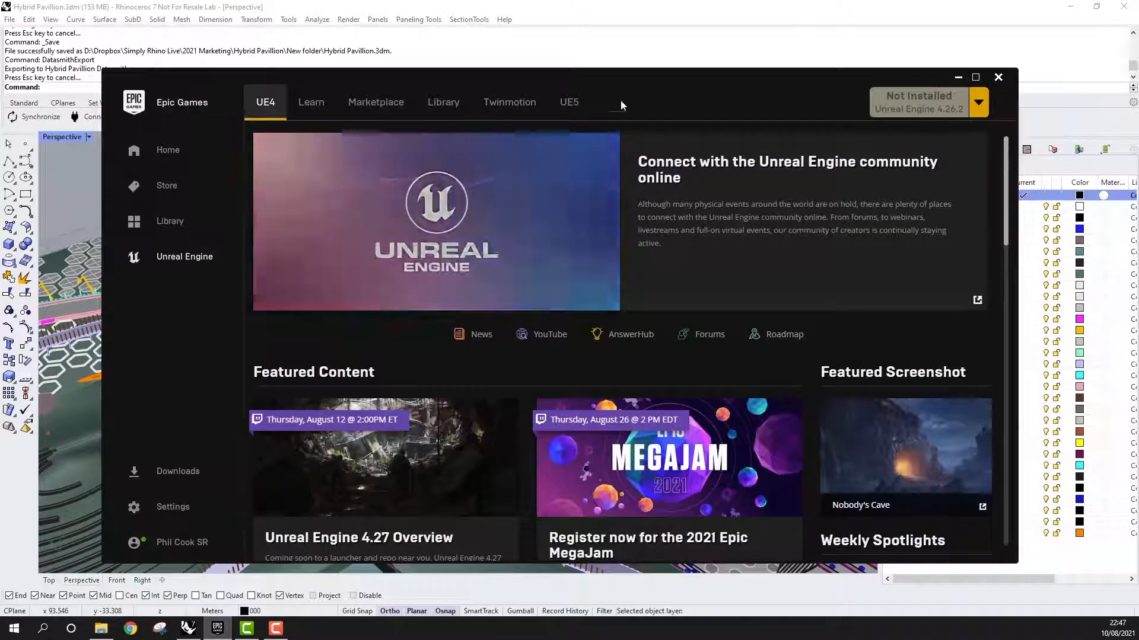
click(509, 102)
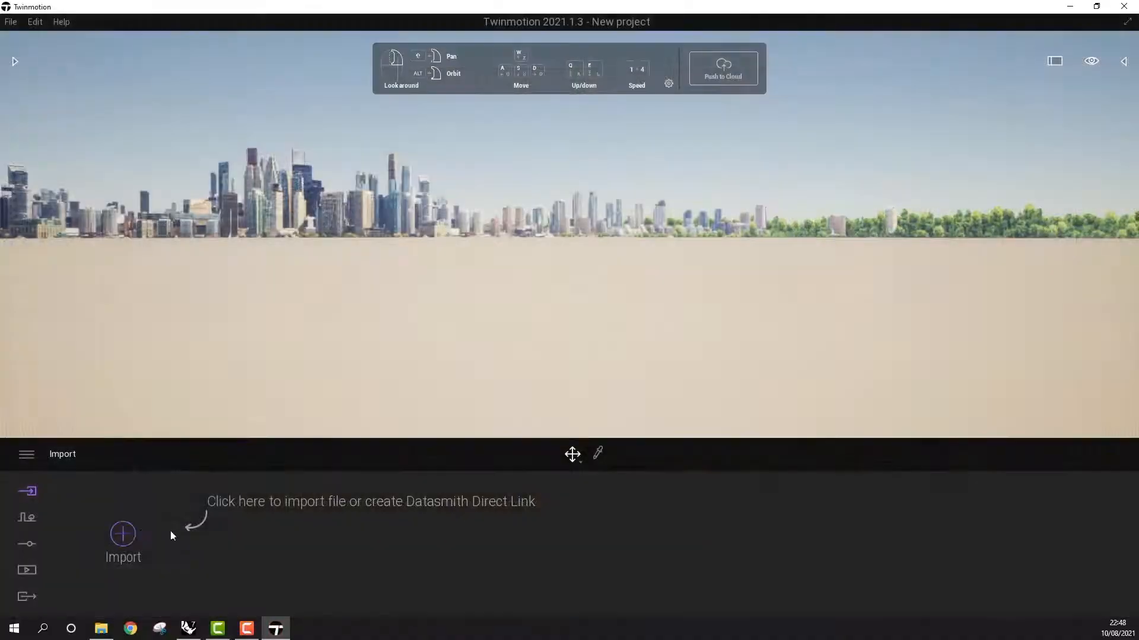
Start a geometry import in Twinmotion and choose the exported Hybrid Pavillion .udatasmith file.
click(123, 534)
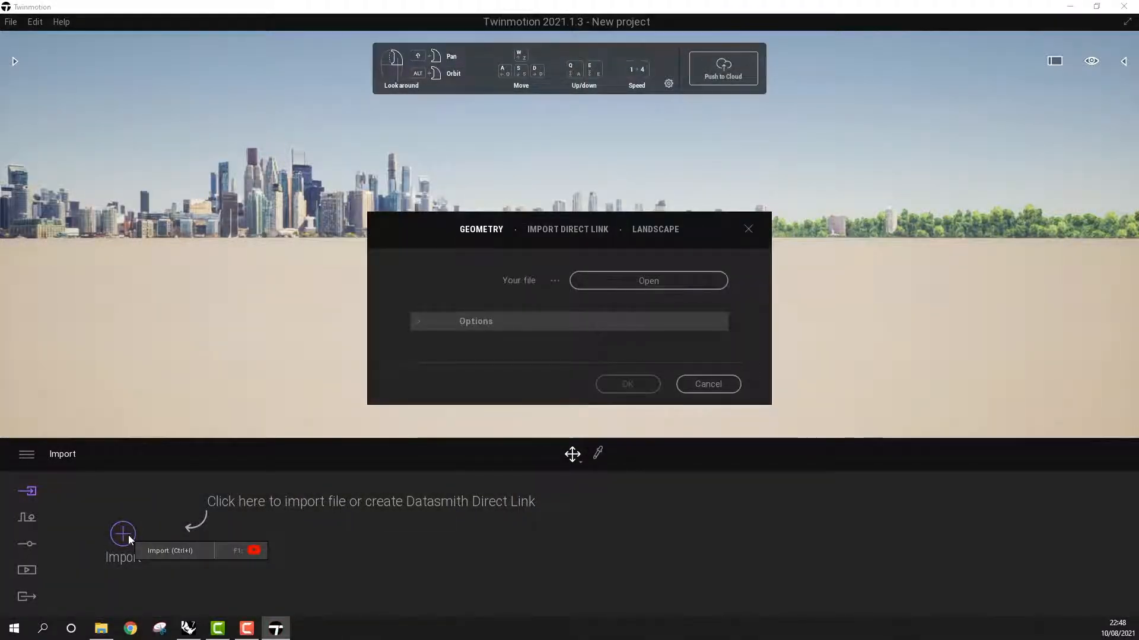
click(660, 282)
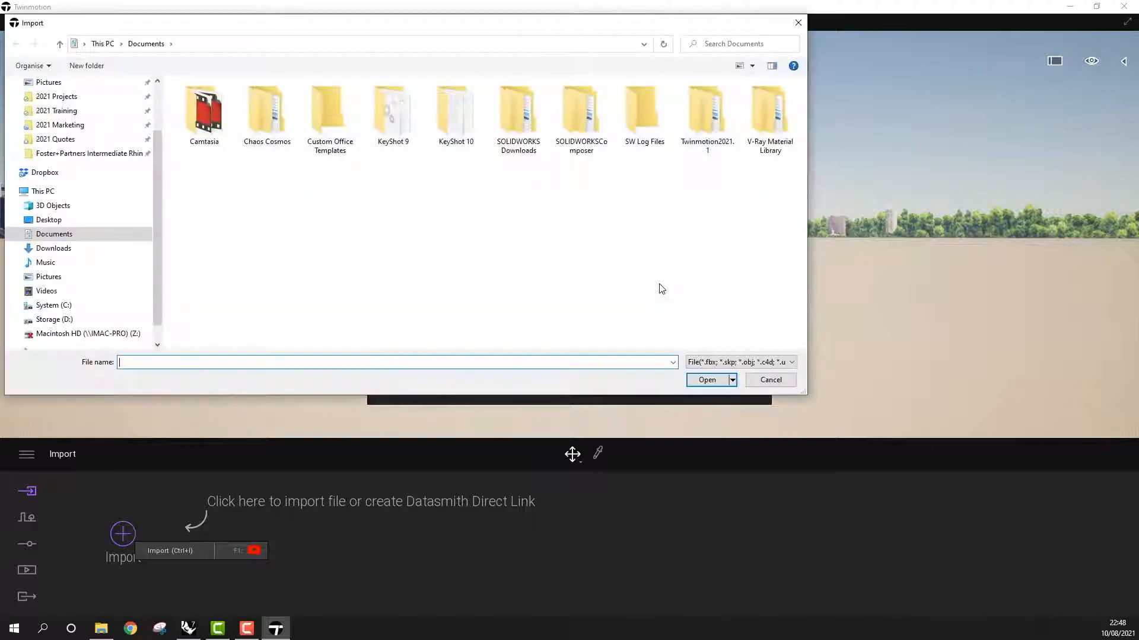
click(288, 125)
double_click(289, 125)
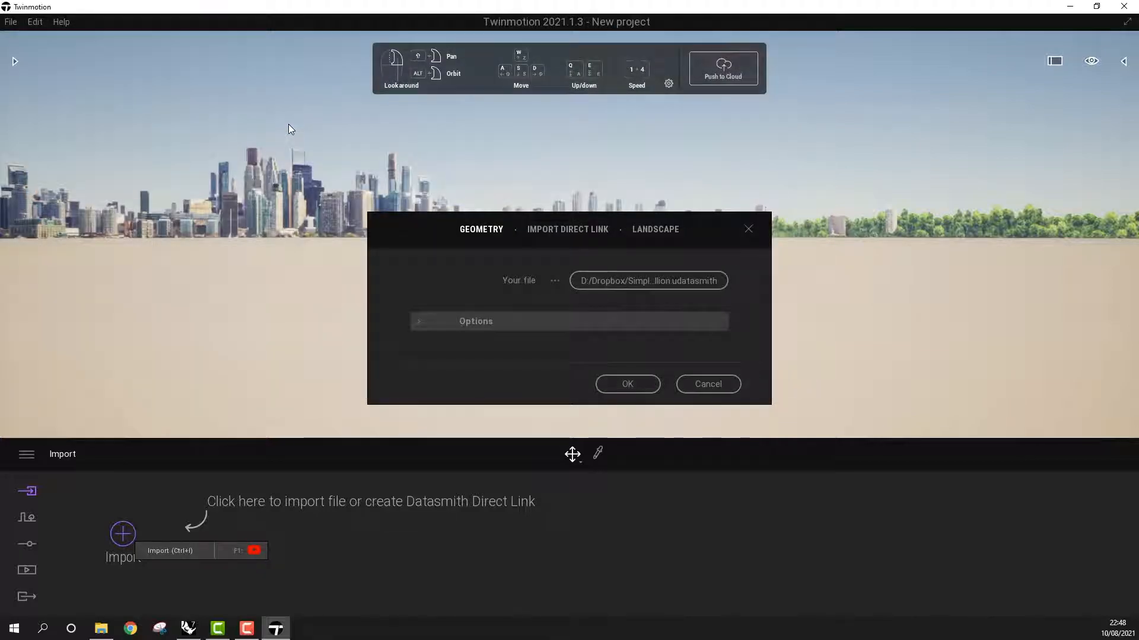
Import the Datasmith geometry with Collapse set to Keep hierarchy and automatic unit conversion turned off at a factor of 1.0.
click(418, 323)
click(568, 350)
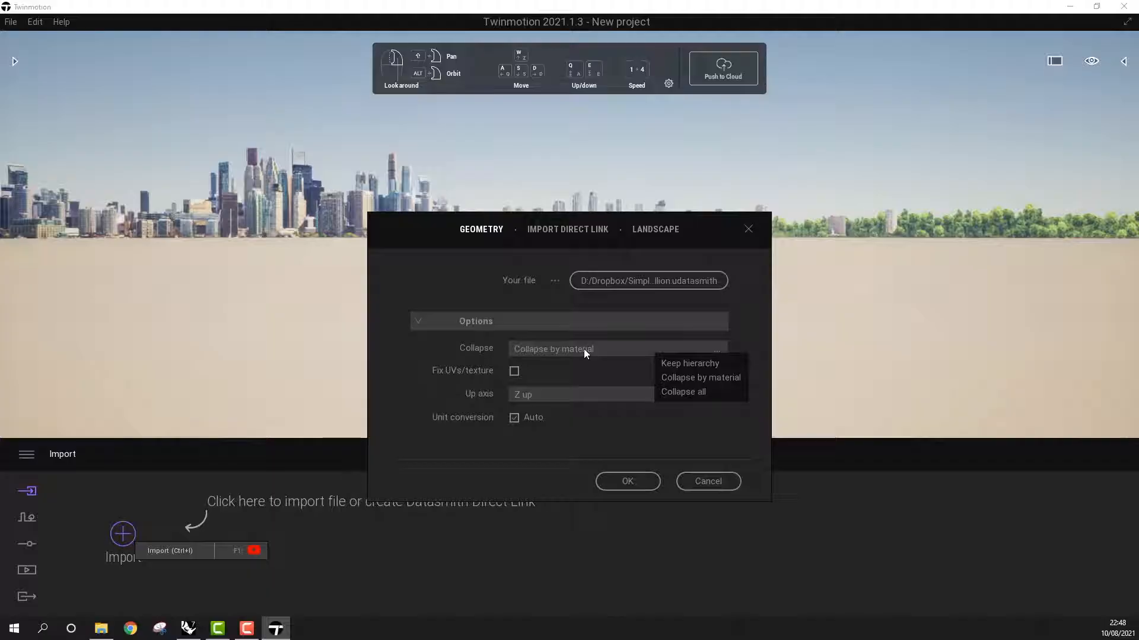
click(688, 363)
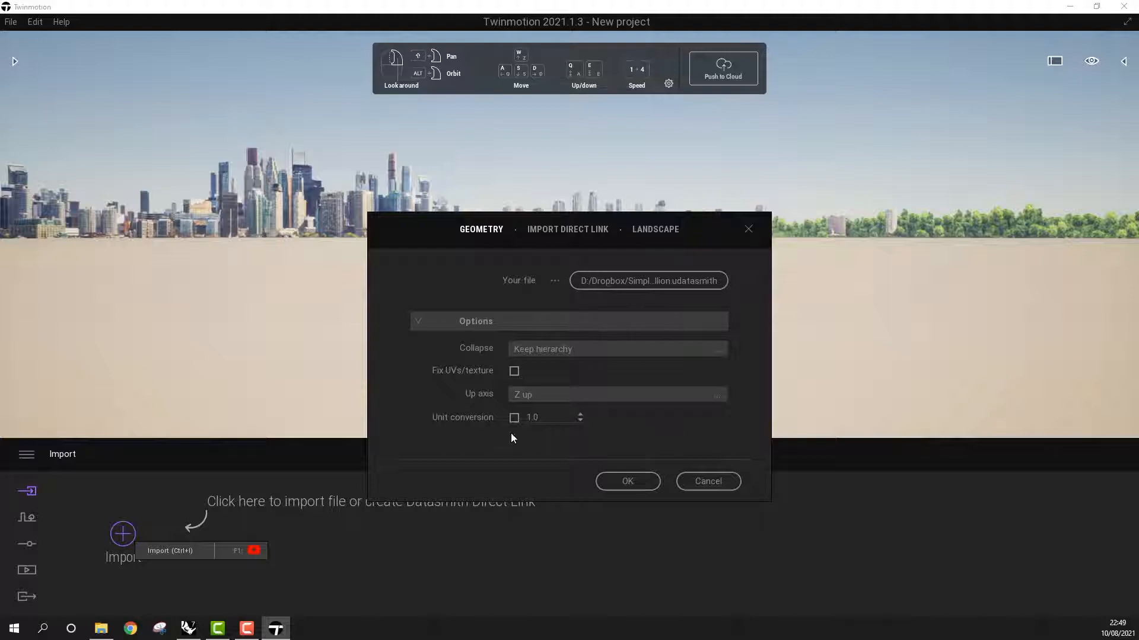
click(627, 481)
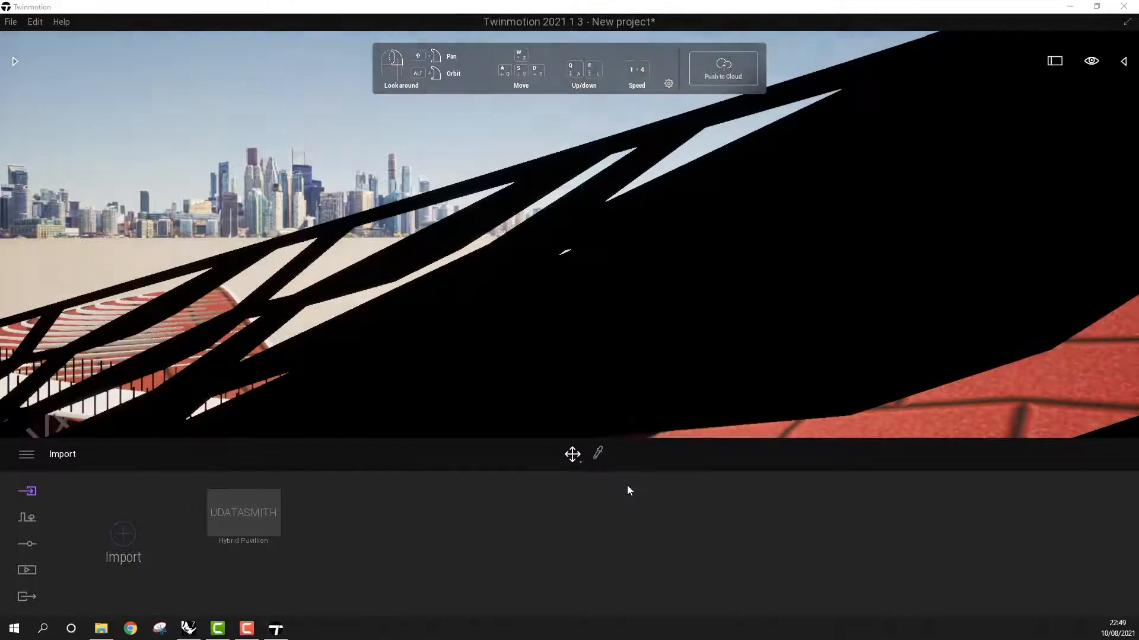
Show the scene graph, expand Hybrid_Pavillion and collapse its layer groups from 000 to 004_PLAZA as well as 005_001_Hex_Shading.
click(1122, 62)
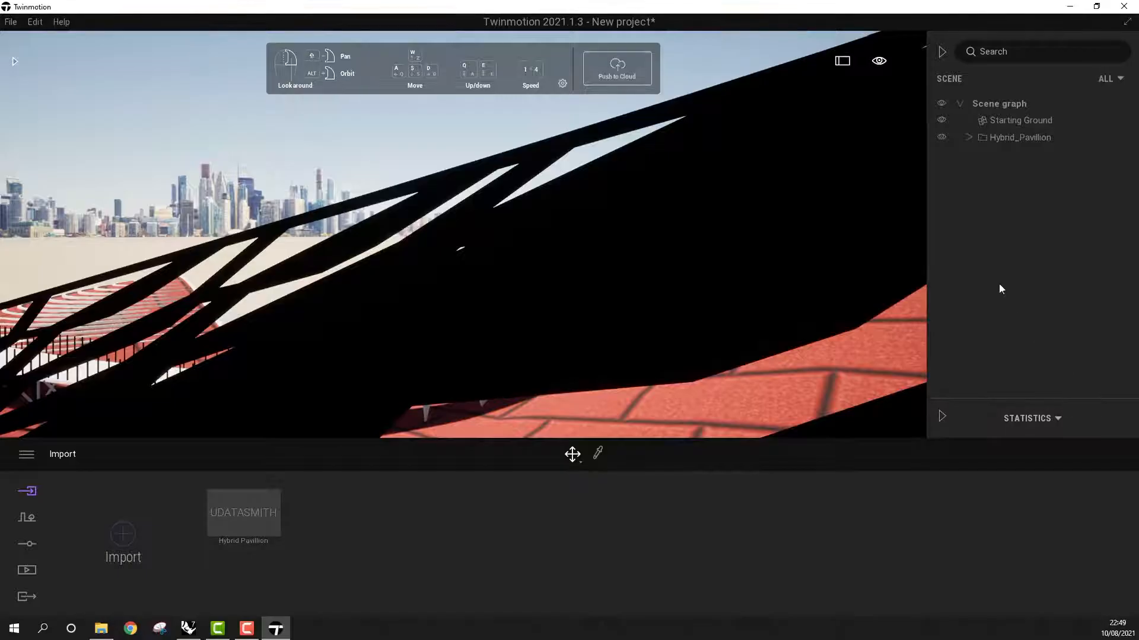
click(967, 137)
click(978, 154)
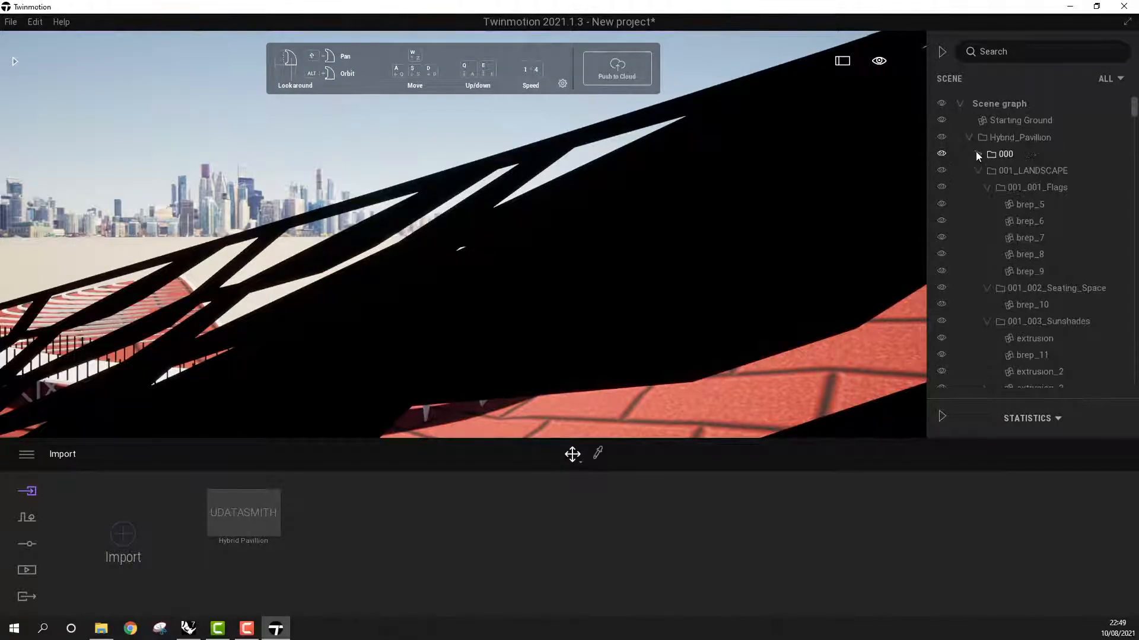
click(978, 170)
click(978, 187)
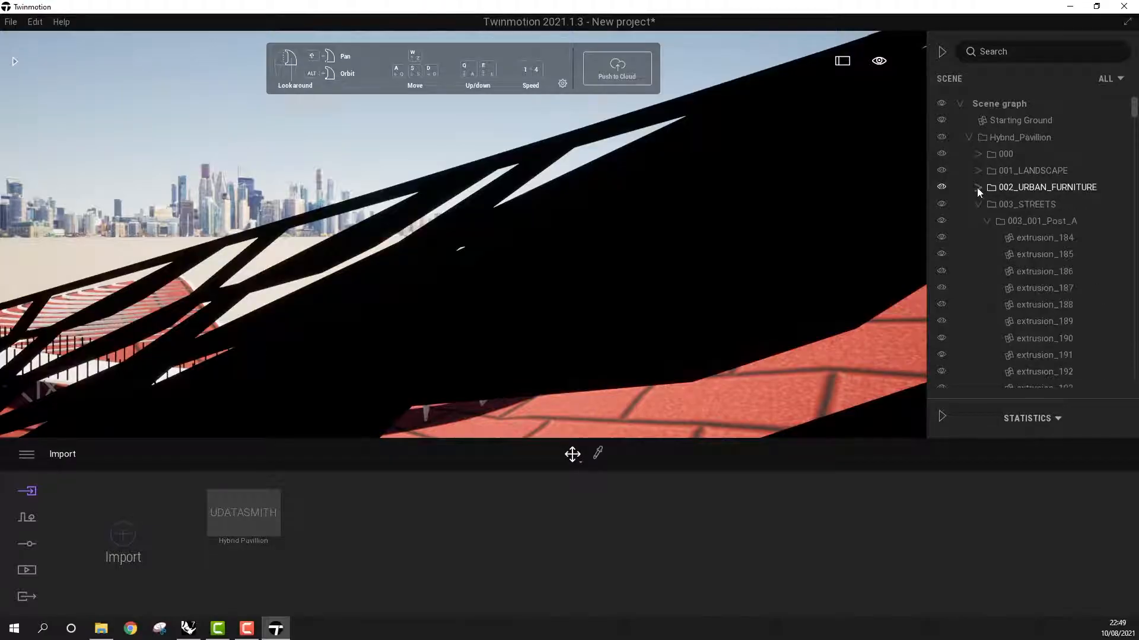
click(977, 204)
click(976, 221)
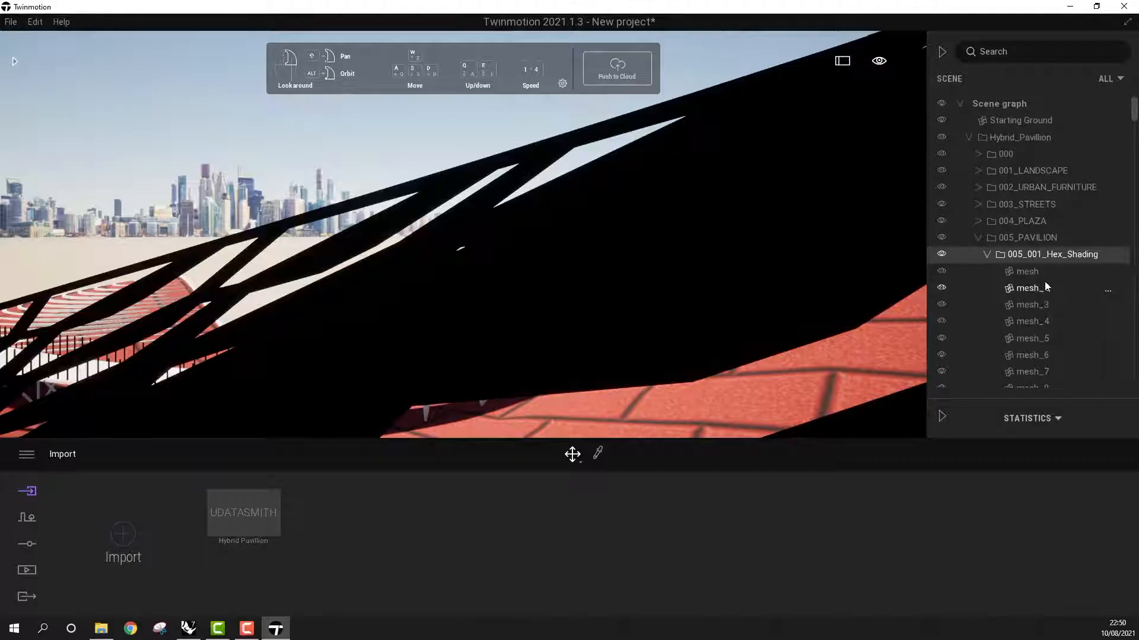
click(987, 254)
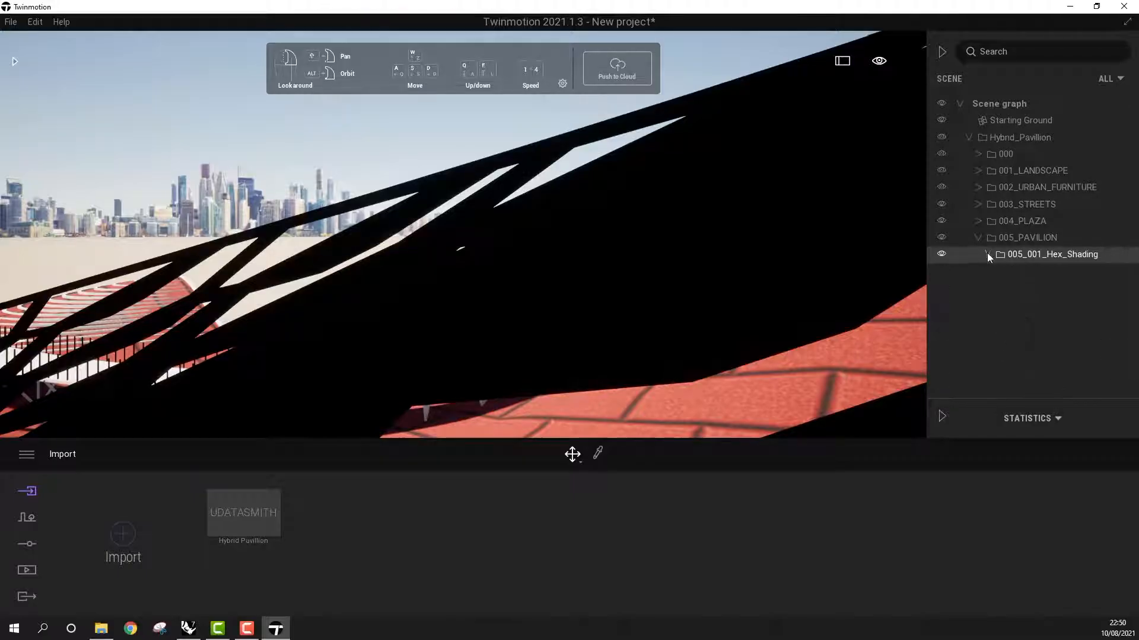
Examine the sublayers of 004_PLAZA in the scene graph, collapsing 004_001_Pattern_C, 004_002_Plants_Wall and the rest of the group.
click(978, 222)
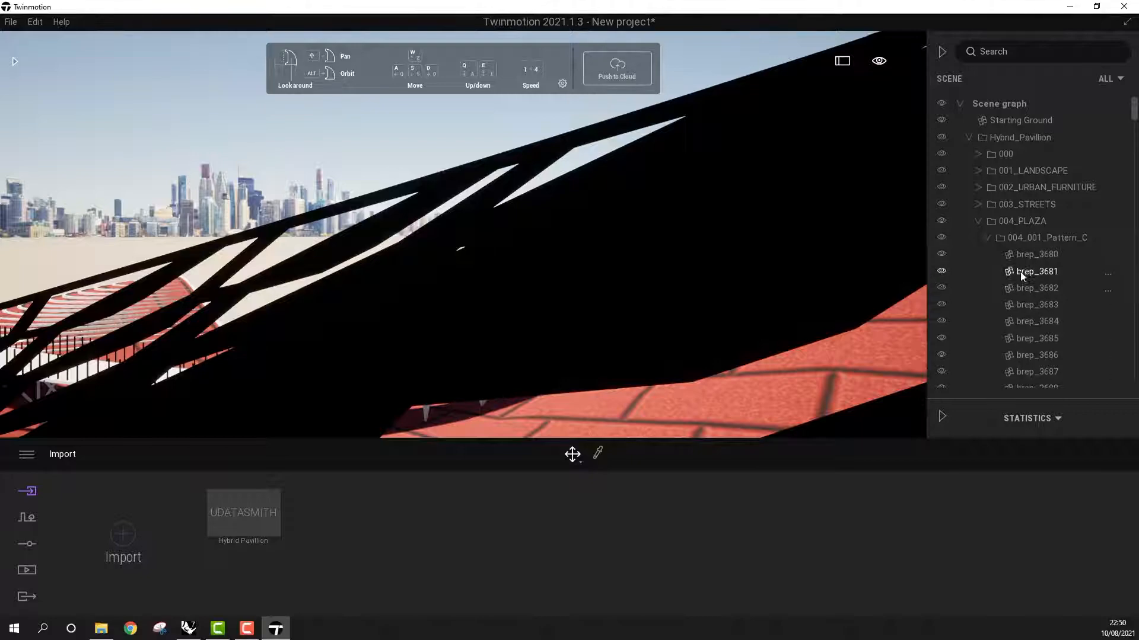
click(986, 238)
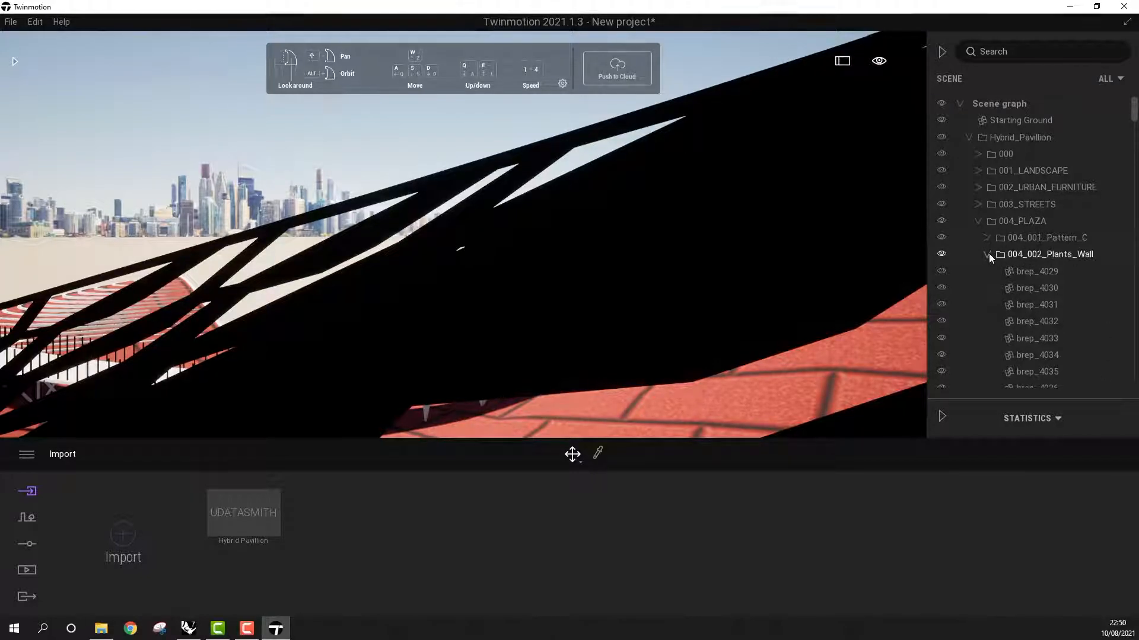
click(988, 254)
click(986, 271)
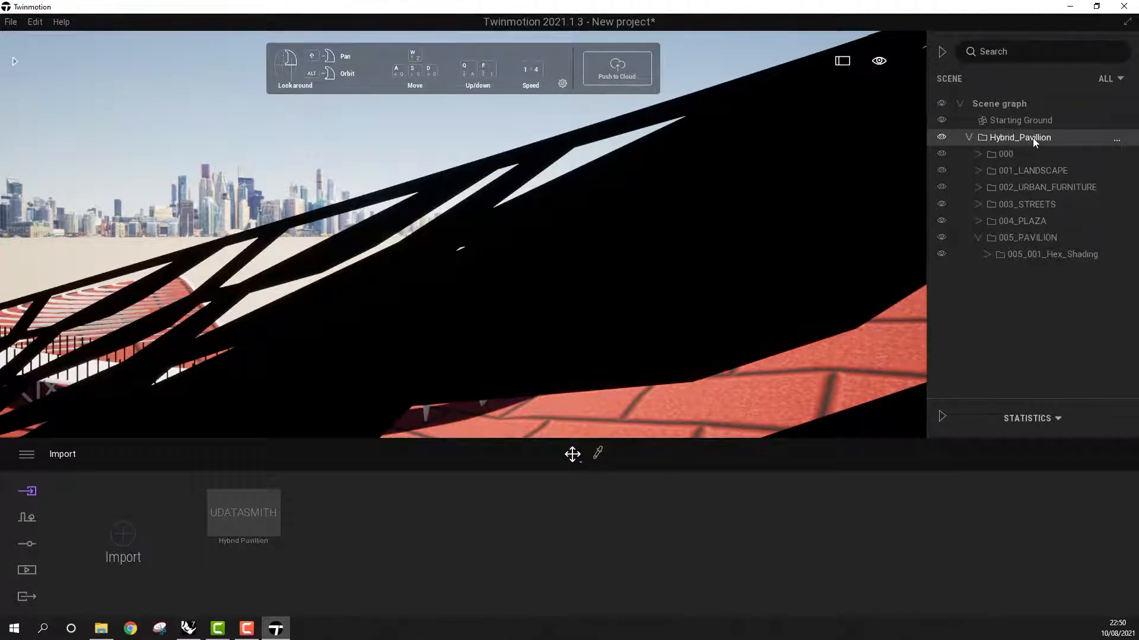
Frame the Hybrid_Pavillion model and examine it from above and from another side, checking one of its individual parts.
double_click(1033, 138)
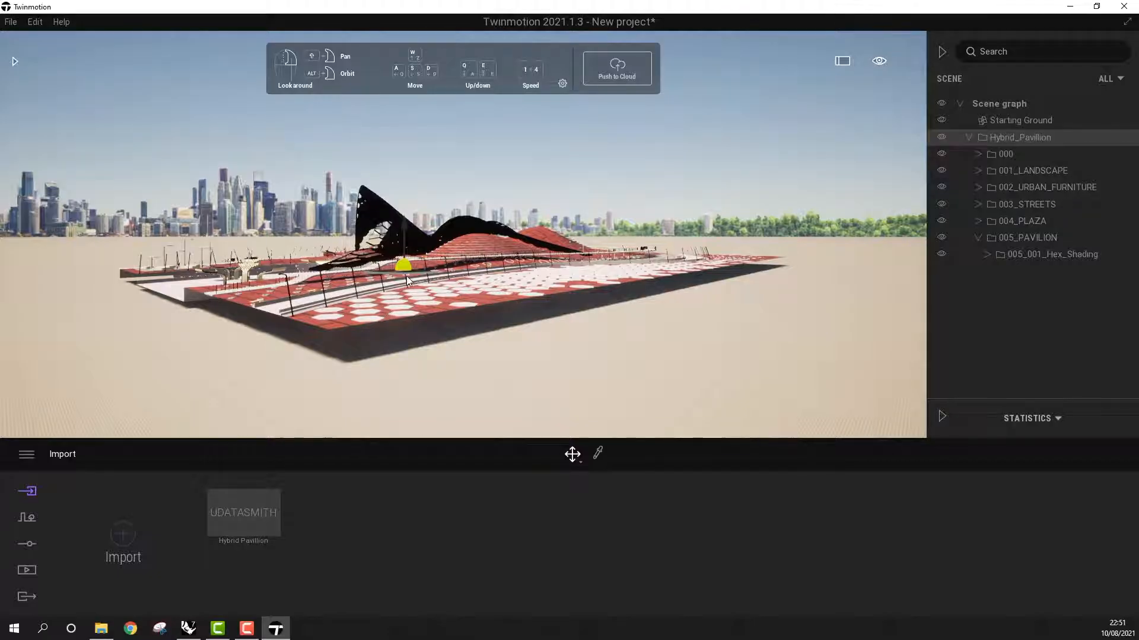
alt+right_drag(451, 264, 453, 350)
alt+right_drag(395, 289, 437, 238)
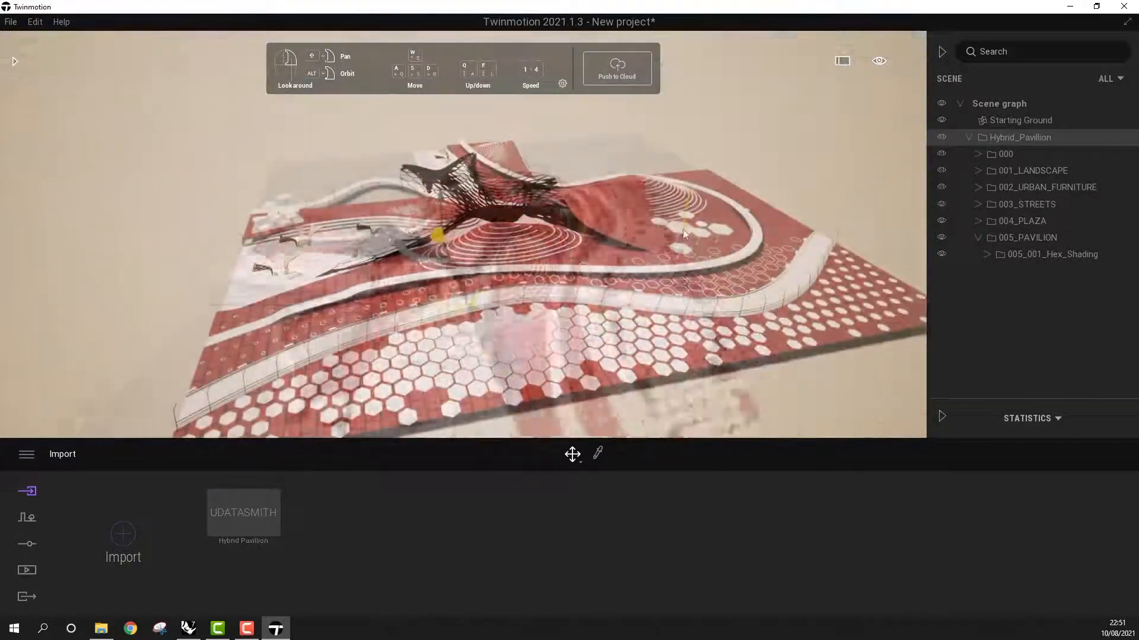
click(683, 230)
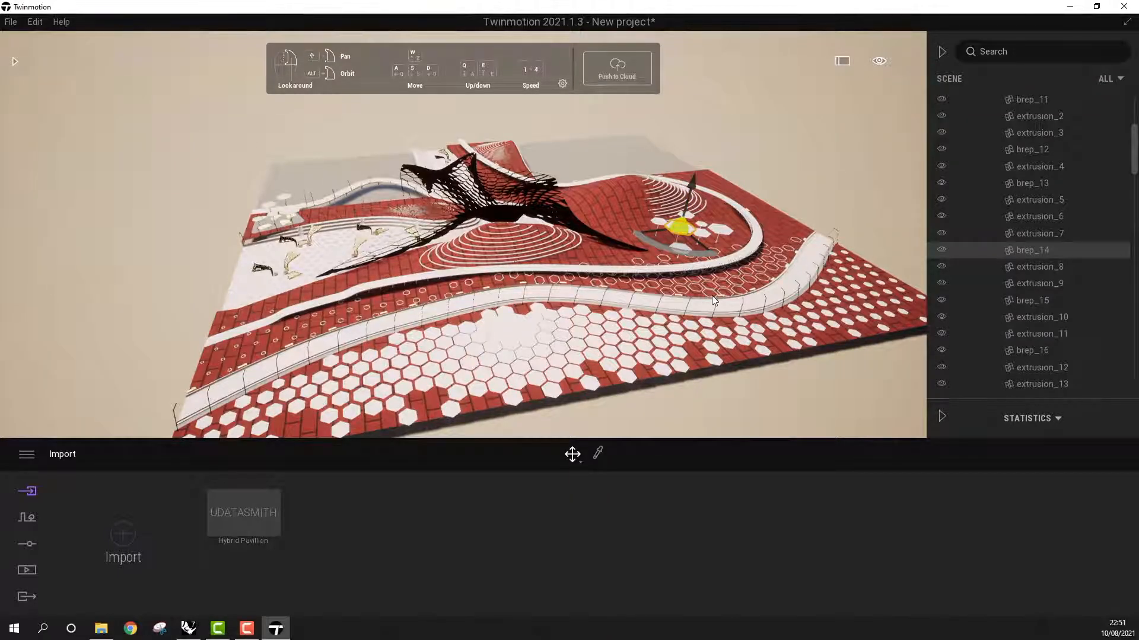
key(f)
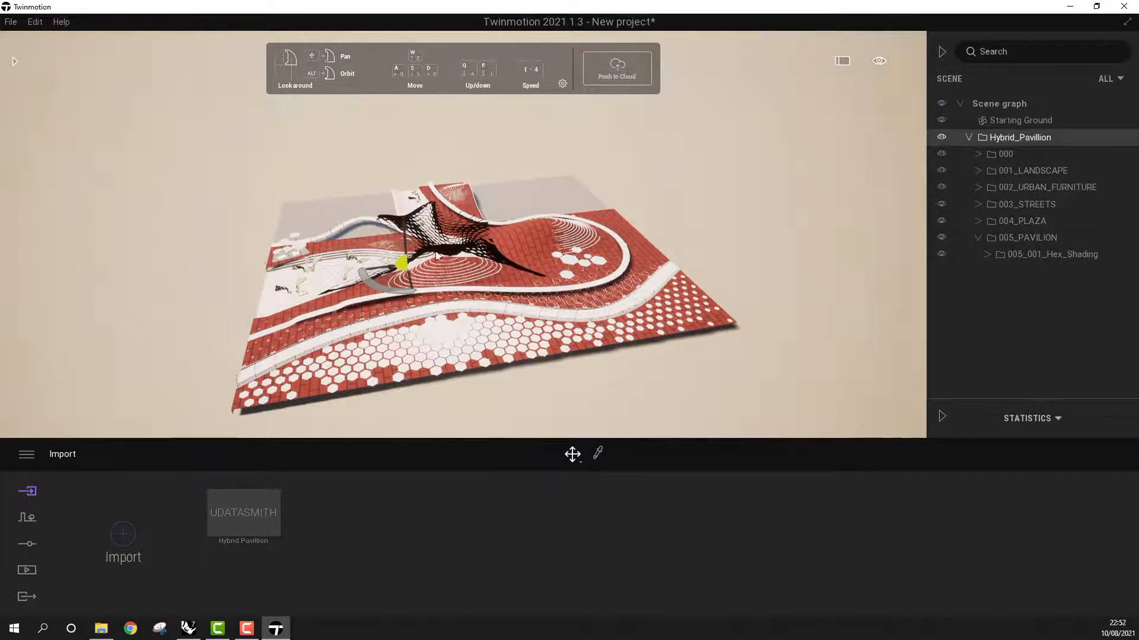
right_drag(472, 269, 530, 297)
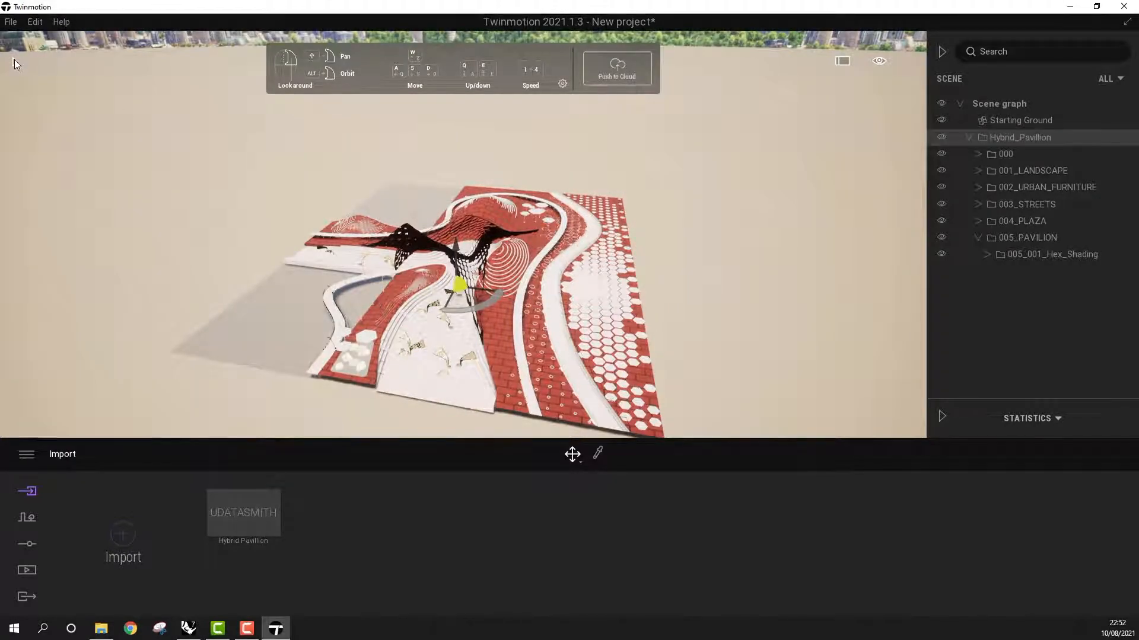
Apply the Grass 2 material from the Nature ground materials to the model's red brick ground surface.
click(14, 61)
click(63, 158)
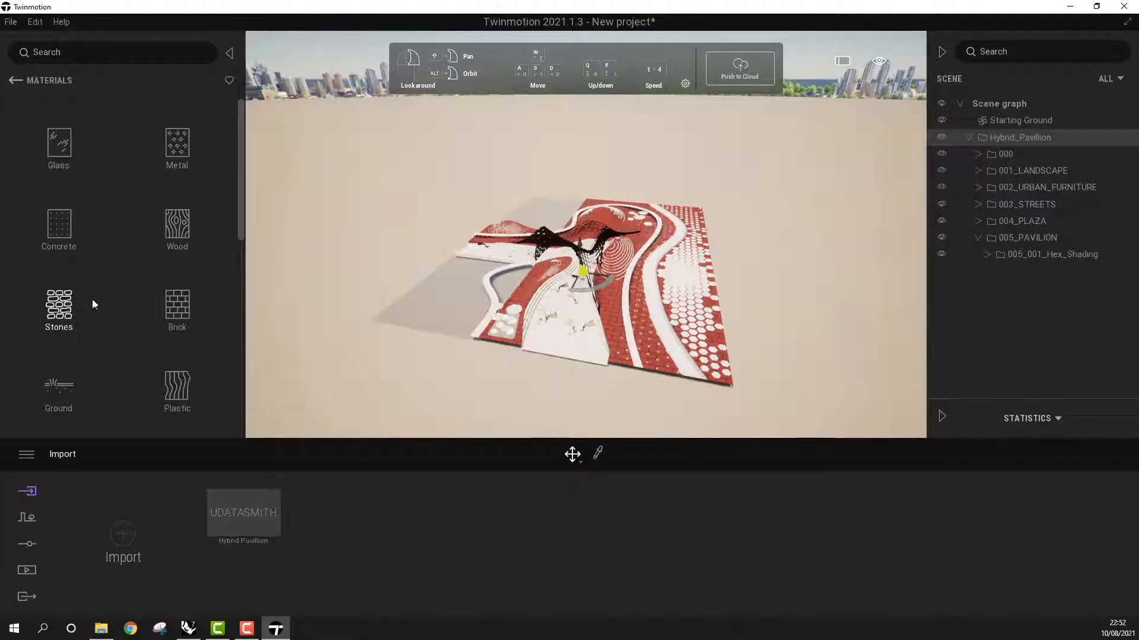
click(66, 389)
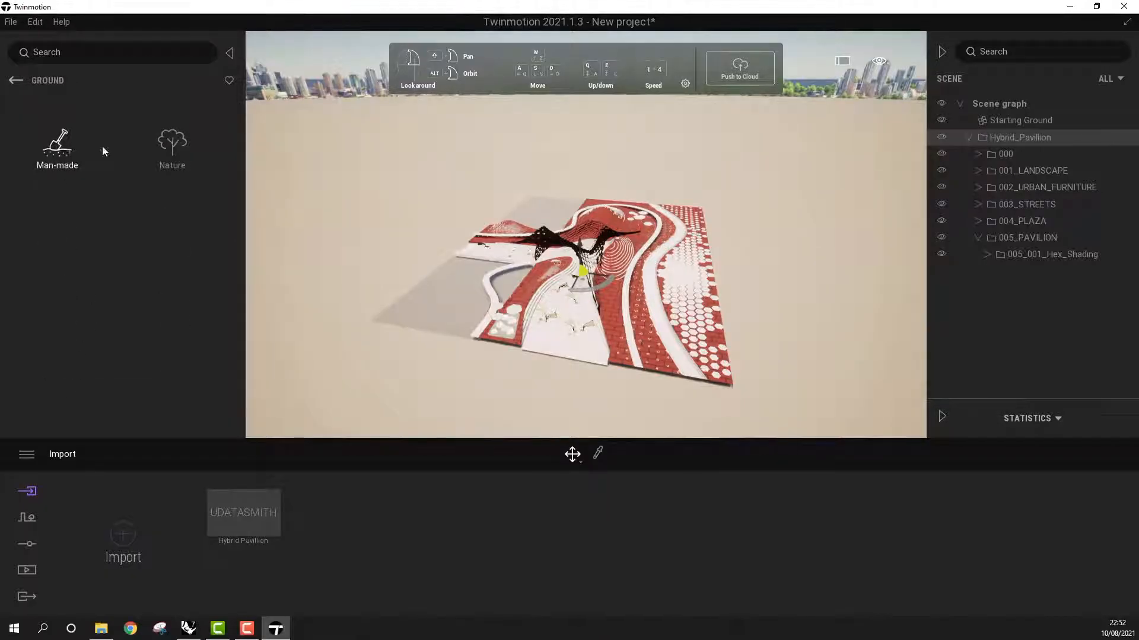
click(178, 149)
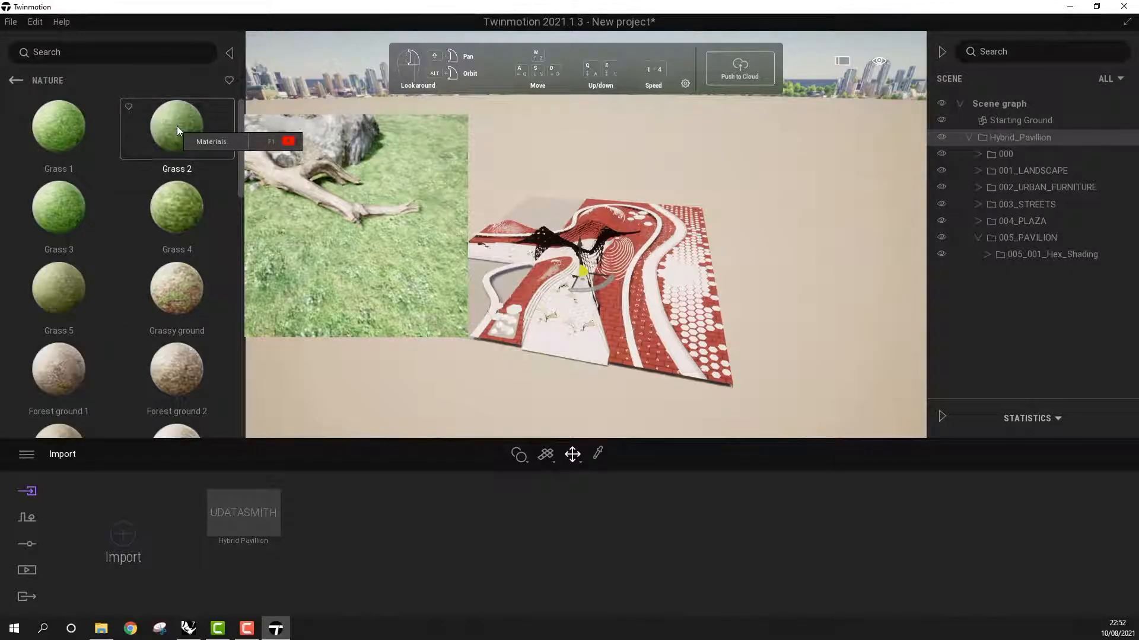
drag(178, 129, 612, 305)
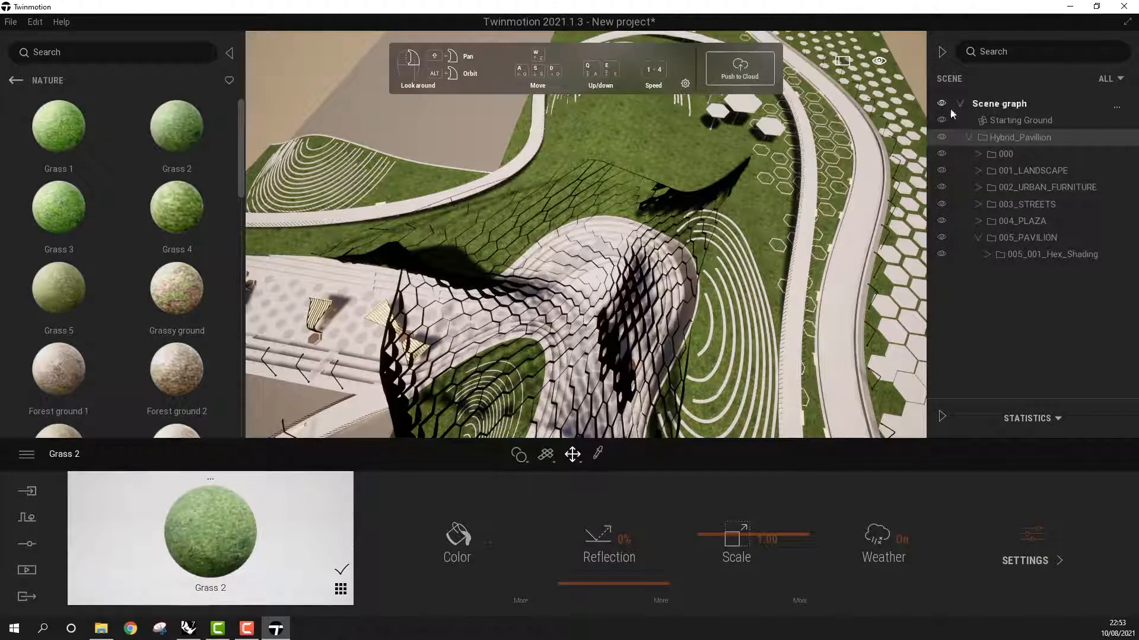
Try raising the whole 005_001_Hex_Shading group by about 8.05 above the plaza.
right_drag(741, 352, 734, 336)
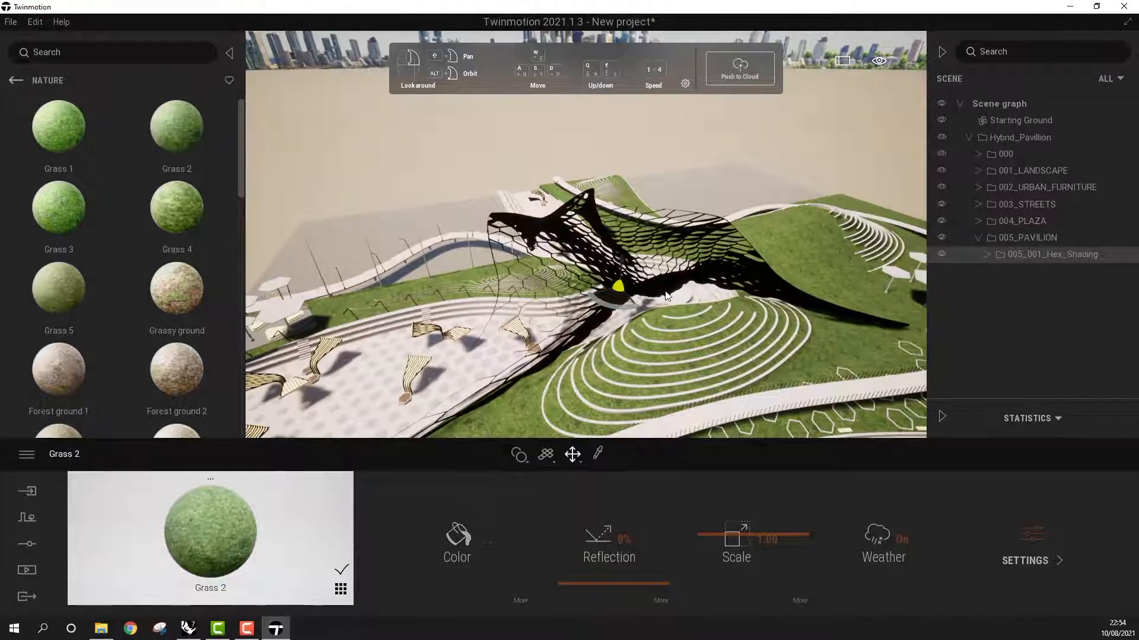
drag(623, 257, 624, 216)
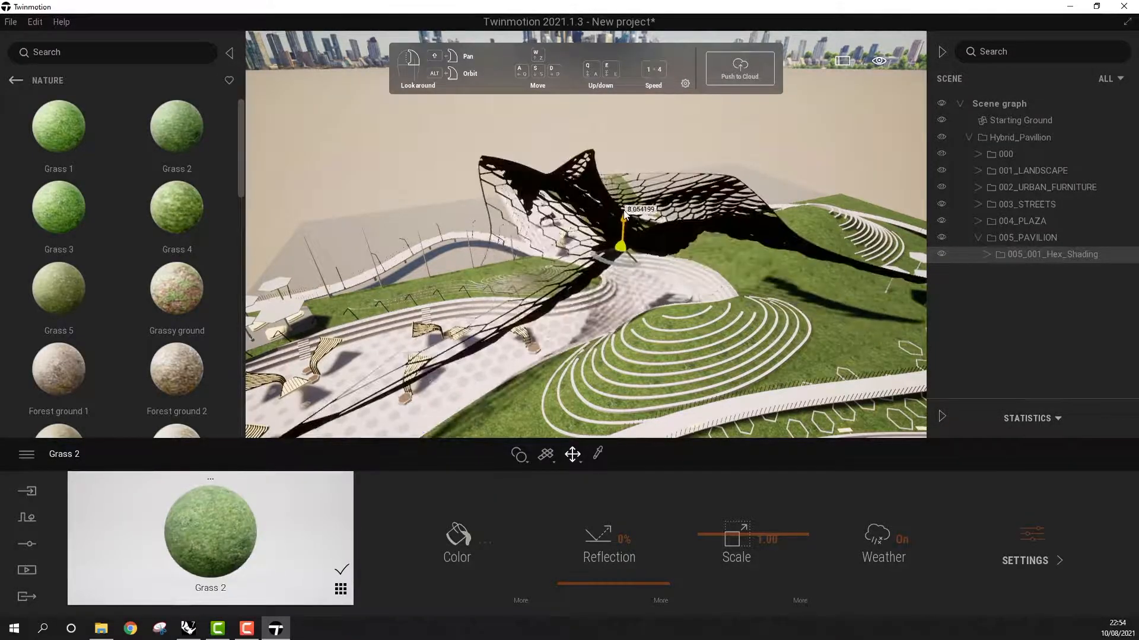
click(699, 313)
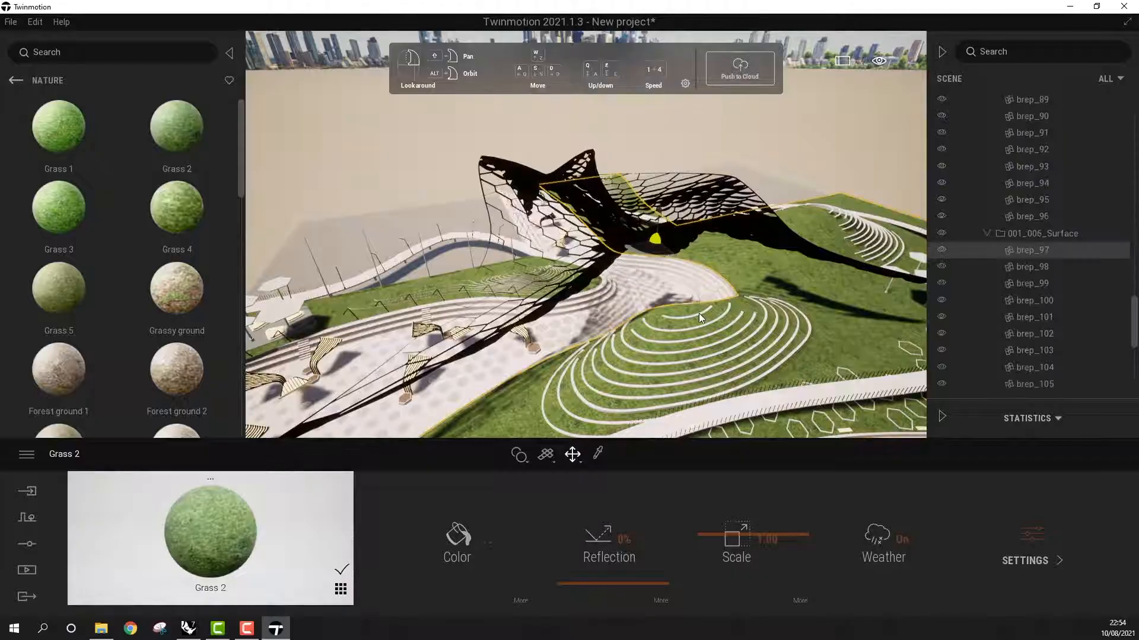
click(696, 316)
drag(688, 296, 698, 273)
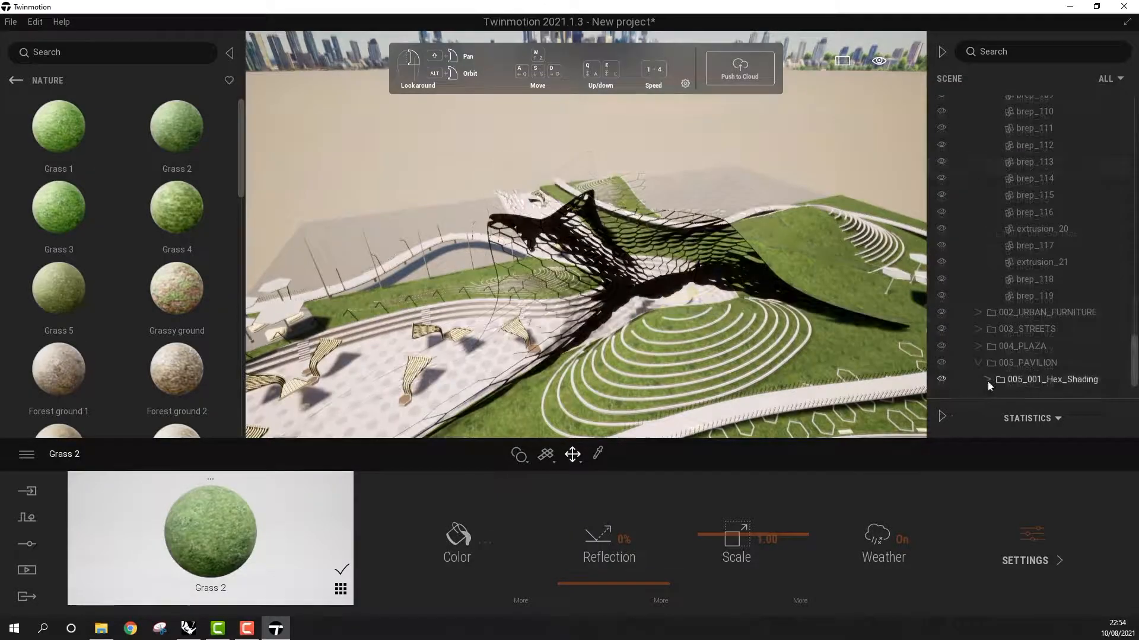
Select a single mesh of the pavilion's hexagonal shading and move it straight up, away from the canopy.
click(987, 380)
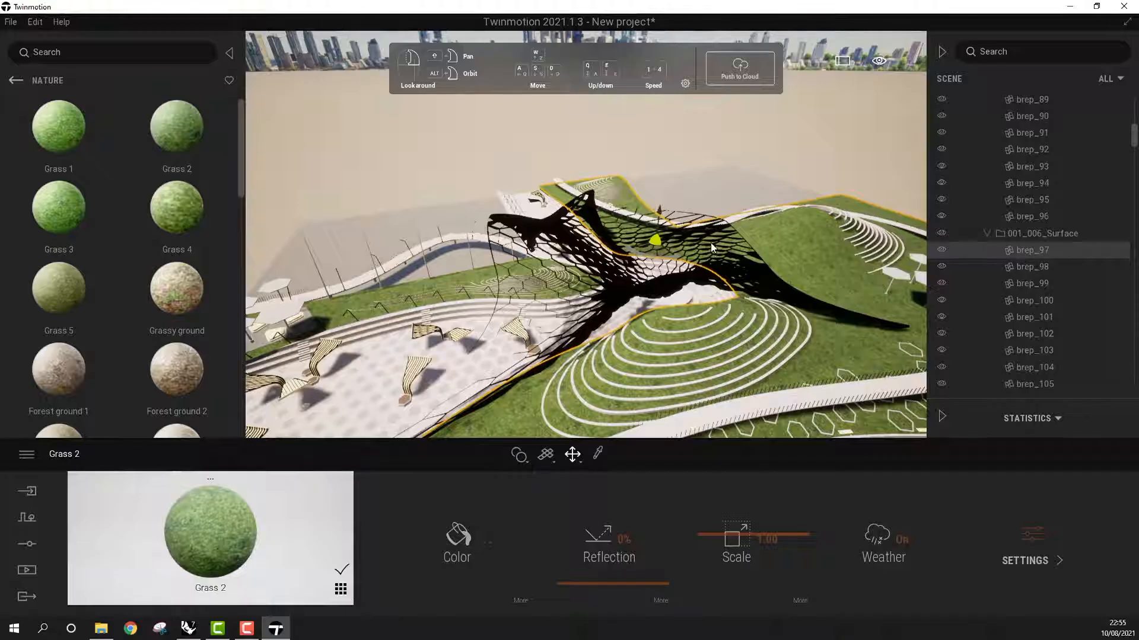
click(738, 243)
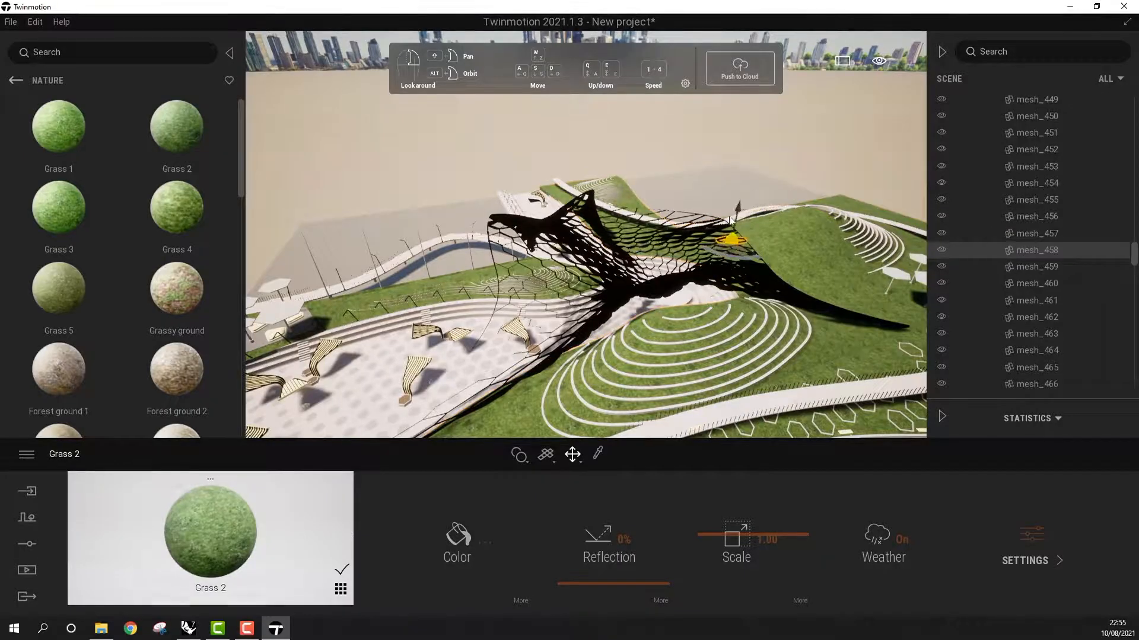
drag(741, 195, 768, 127)
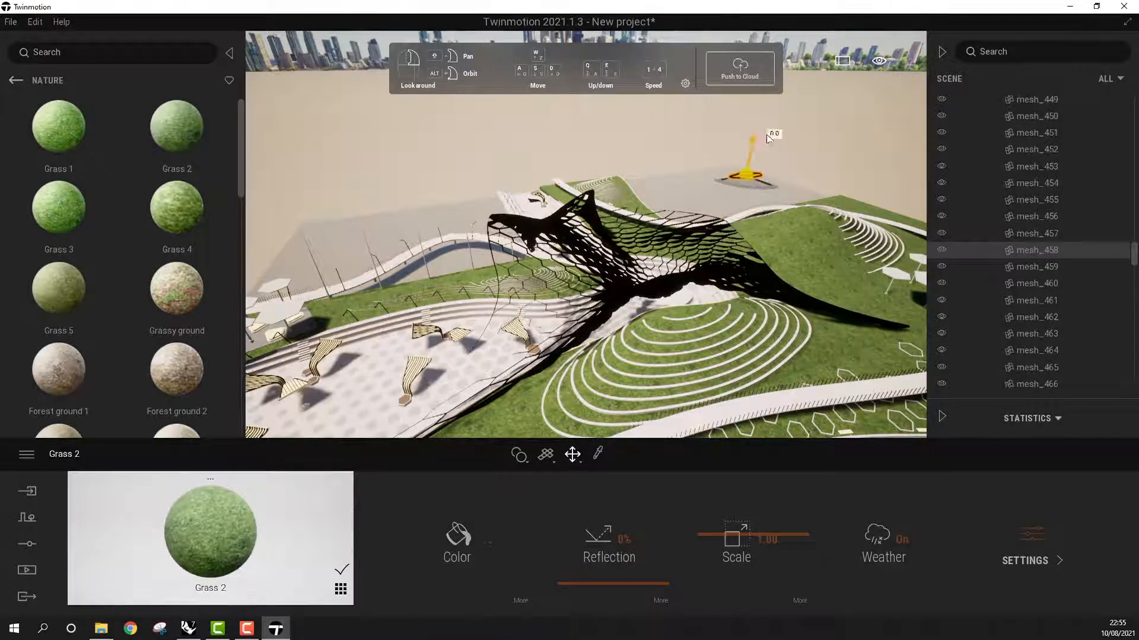
click(831, 129)
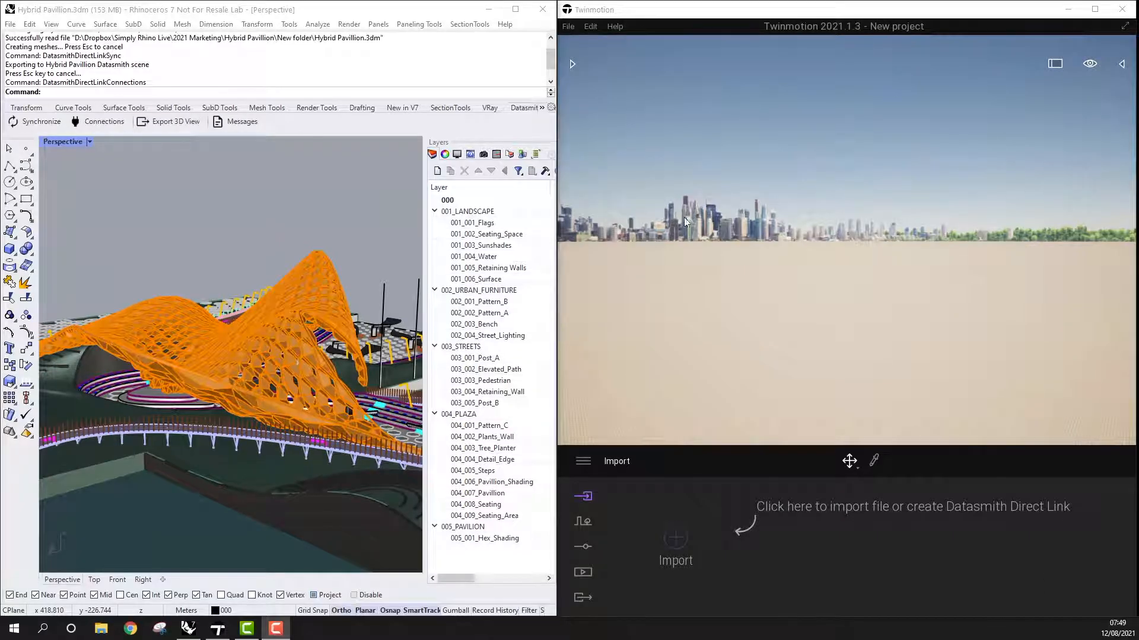
Import the Rhino - Hybrid_Pavillion source into the new Twinmotion project as a direct link with Collapse set to Keep hierarchy.
click(549, 28)
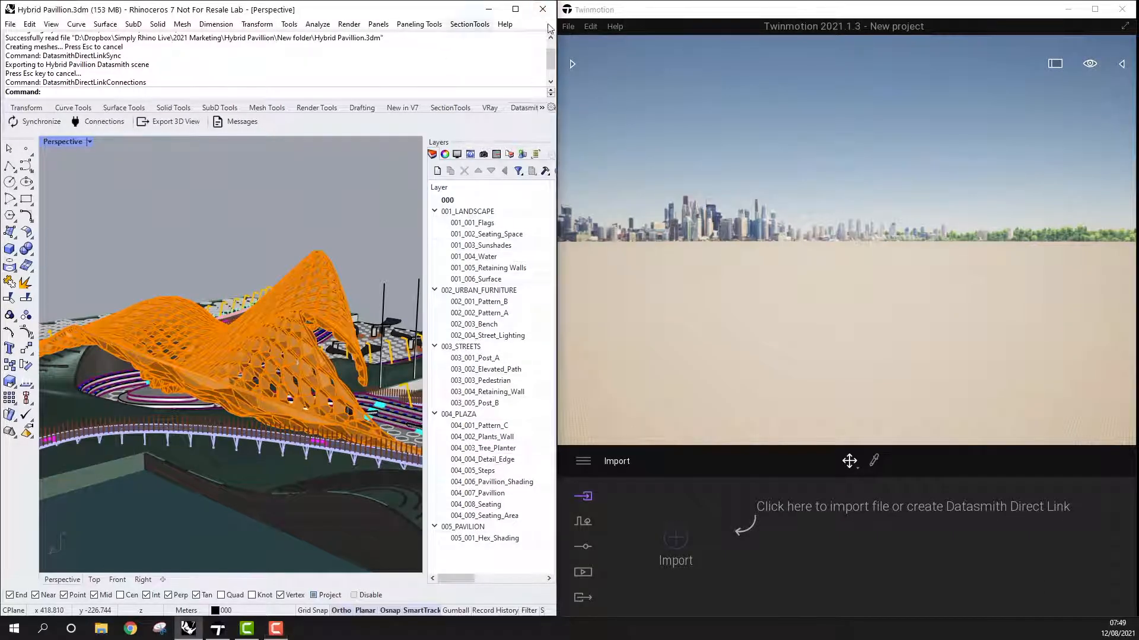
click(700, 19)
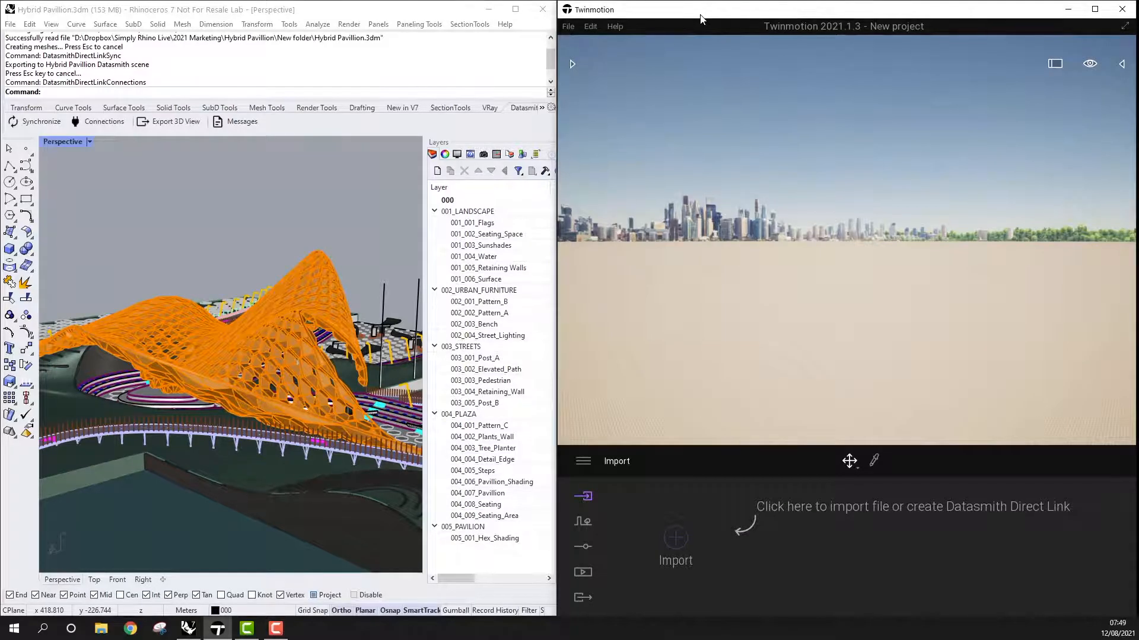
click(676, 538)
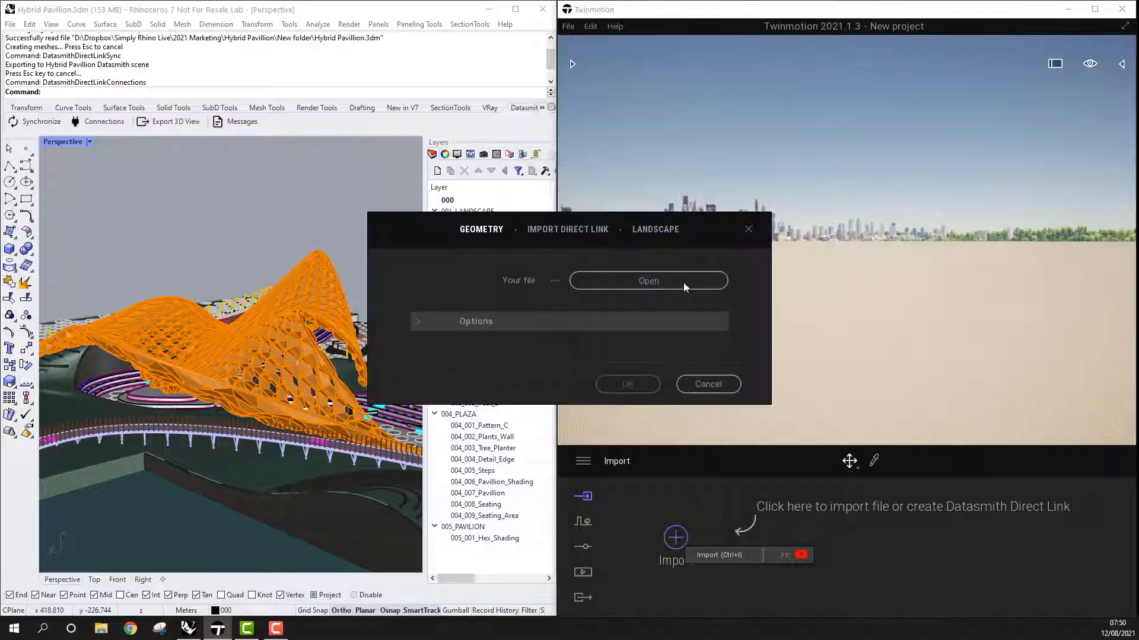
click(591, 230)
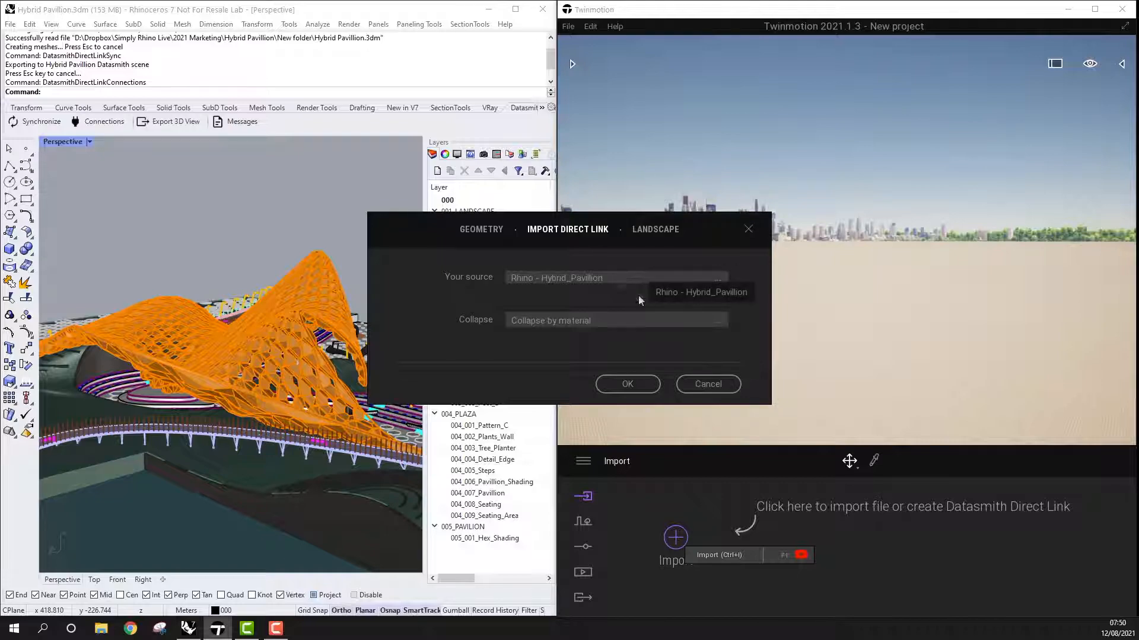
click(628, 322)
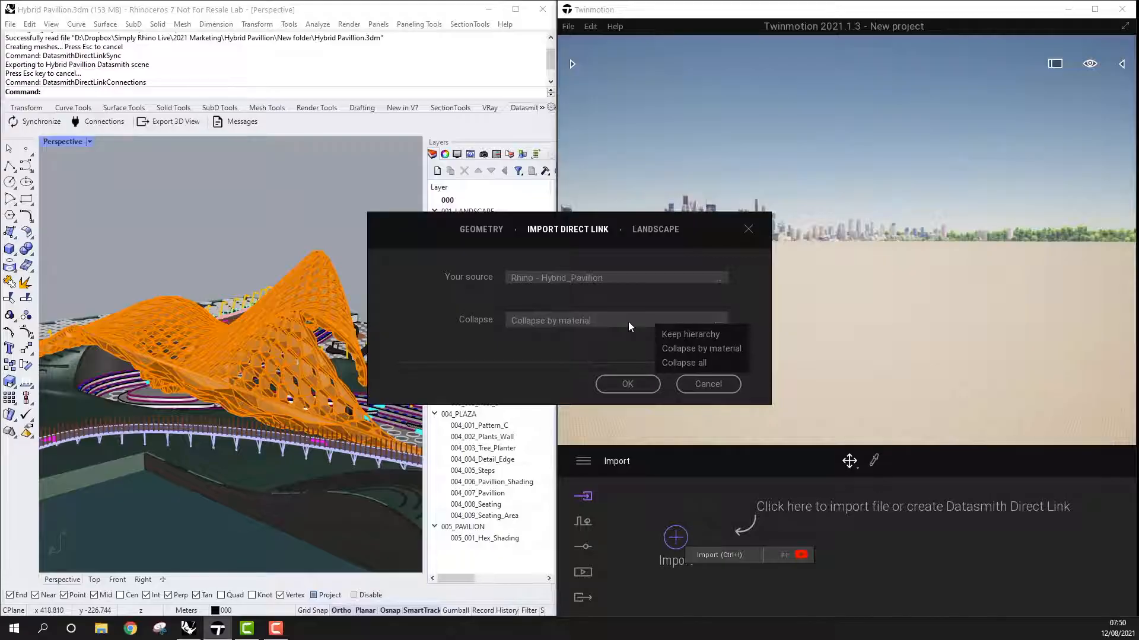
click(688, 336)
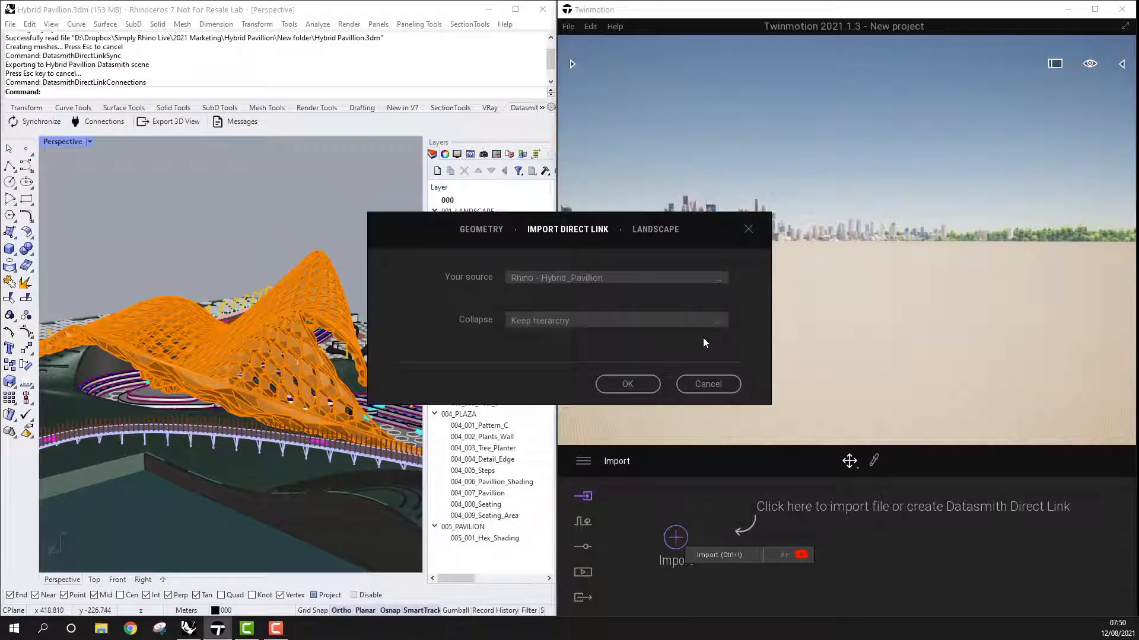
click(639, 385)
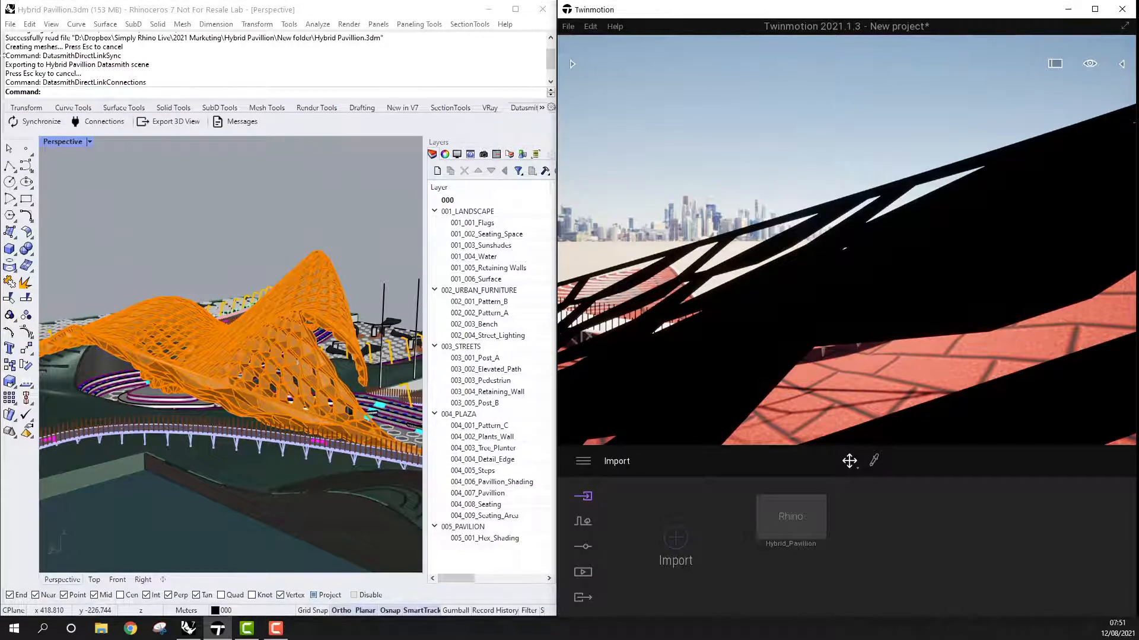
Show the linked model's scene graph in Twinmotion and select the 005_PAVILION group.
click(33, 123)
click(1121, 63)
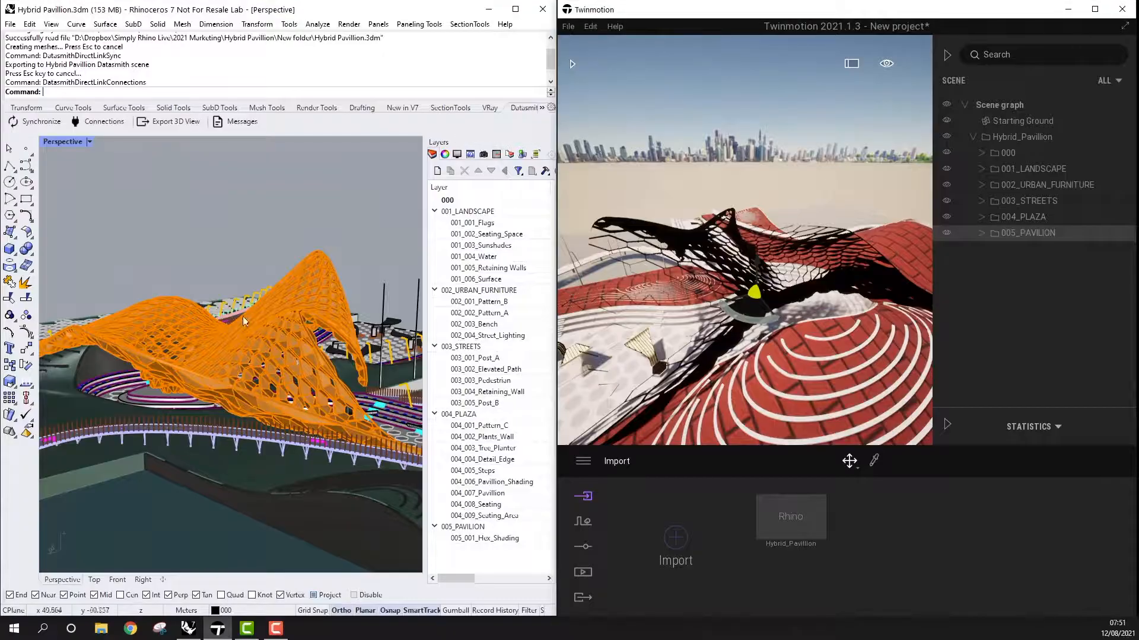
In Rhino, move the pavilion's hexagonal shading meshes vertically upward, clear of the plaza, and synchronise the change to Twinmotion.
click(320, 264)
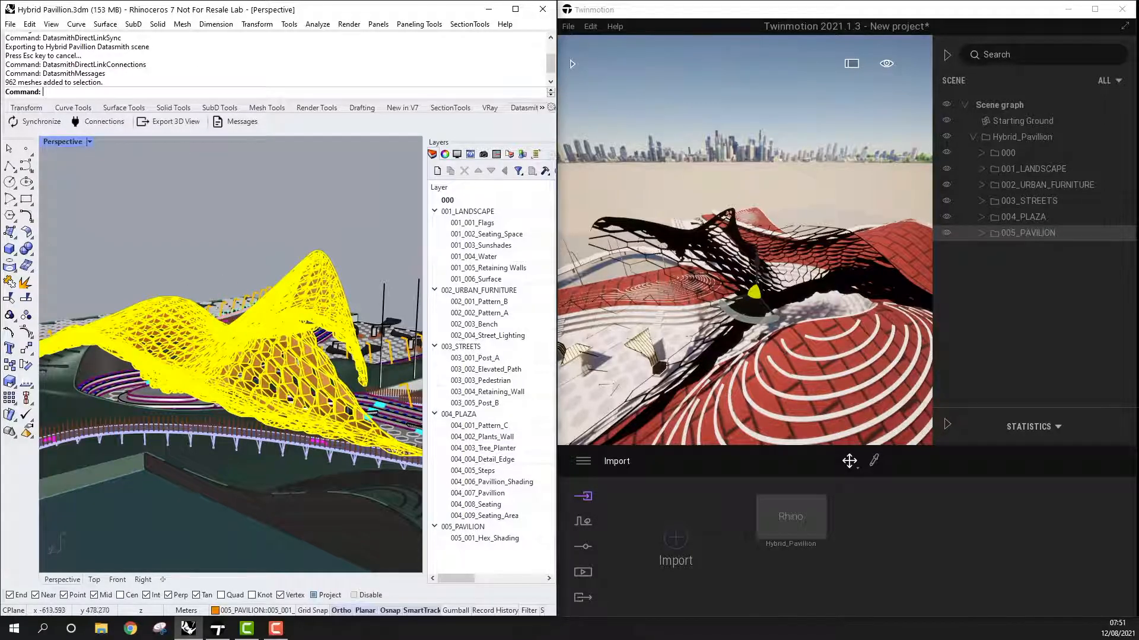
click(257, 24)
click(261, 37)
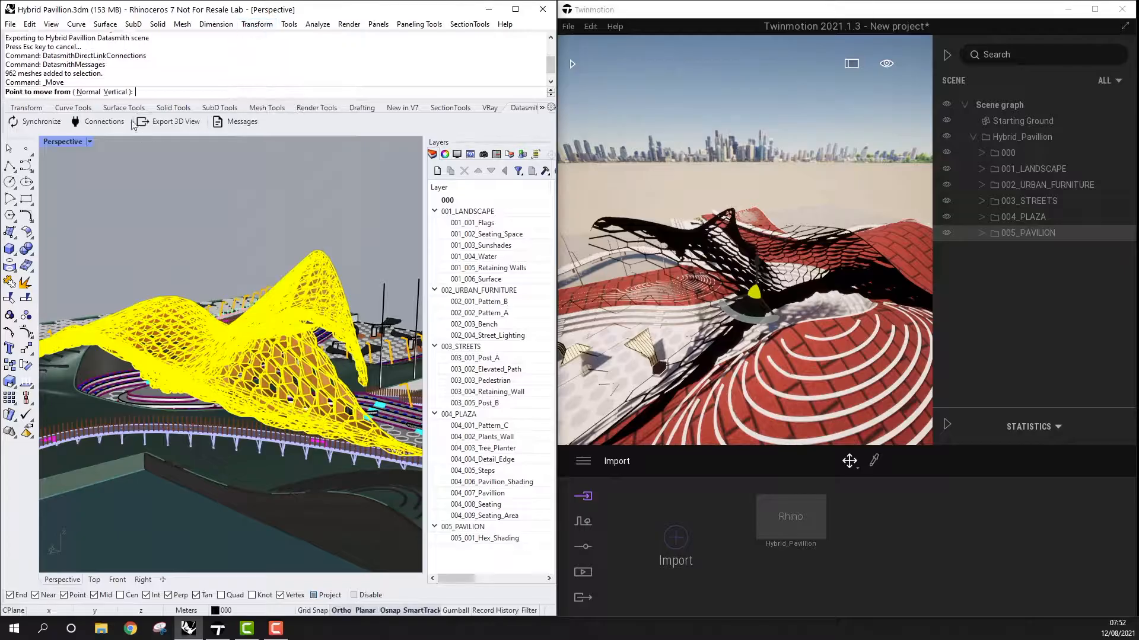
click(117, 91)
click(222, 261)
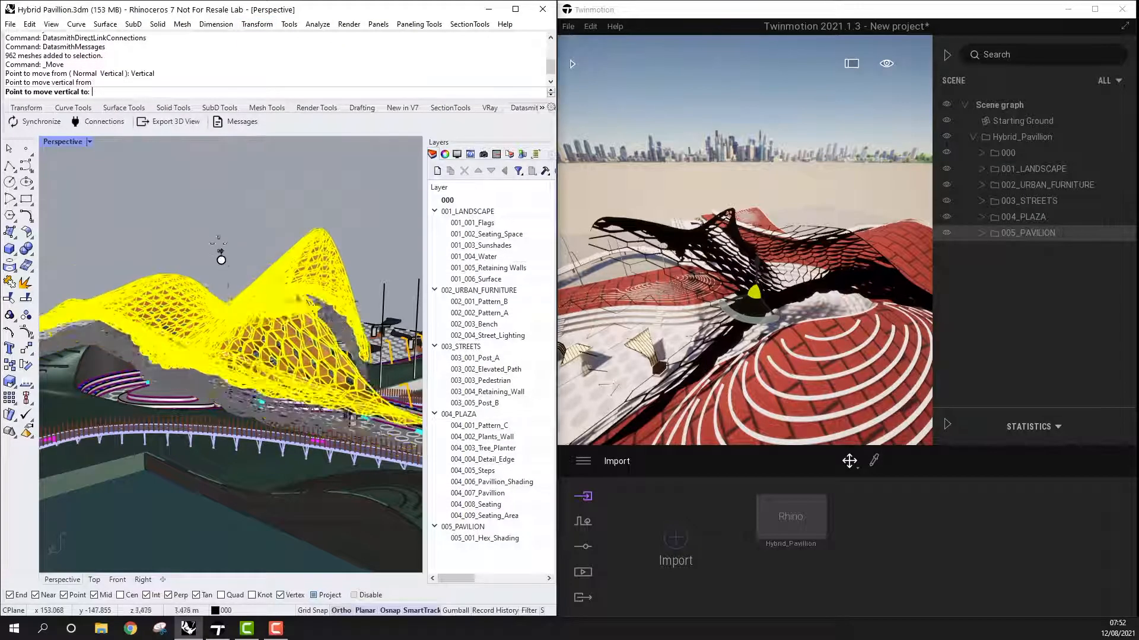
click(220, 211)
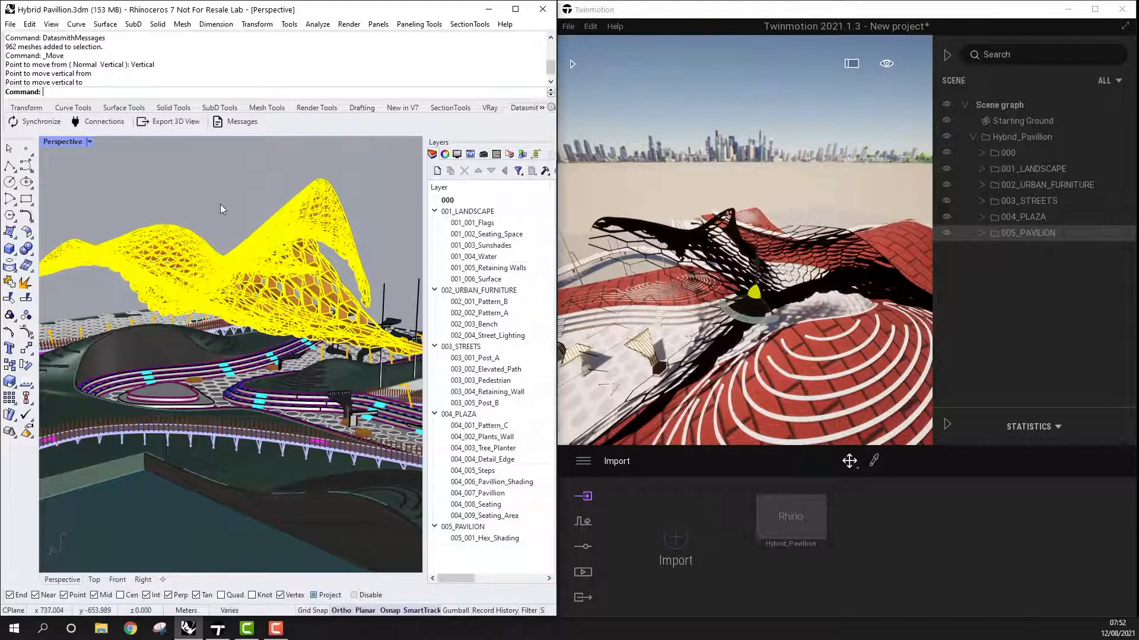
click(222, 209)
click(34, 122)
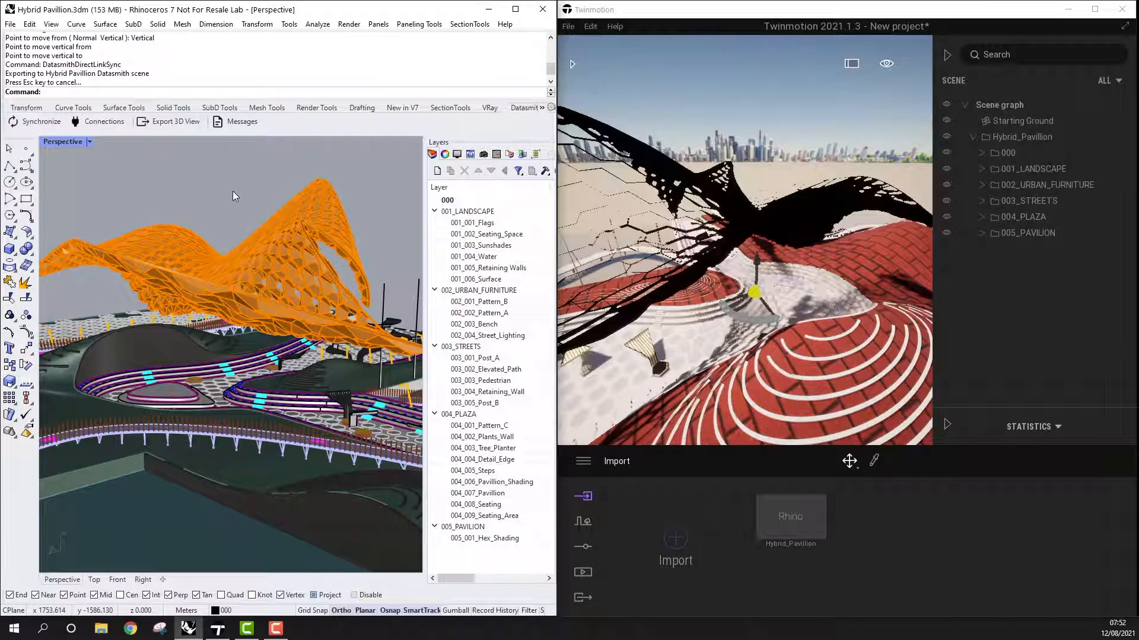
Undo the vertical move of the shading meshes in Rhino and synchronise the linked model again.
key(ctrl+z)
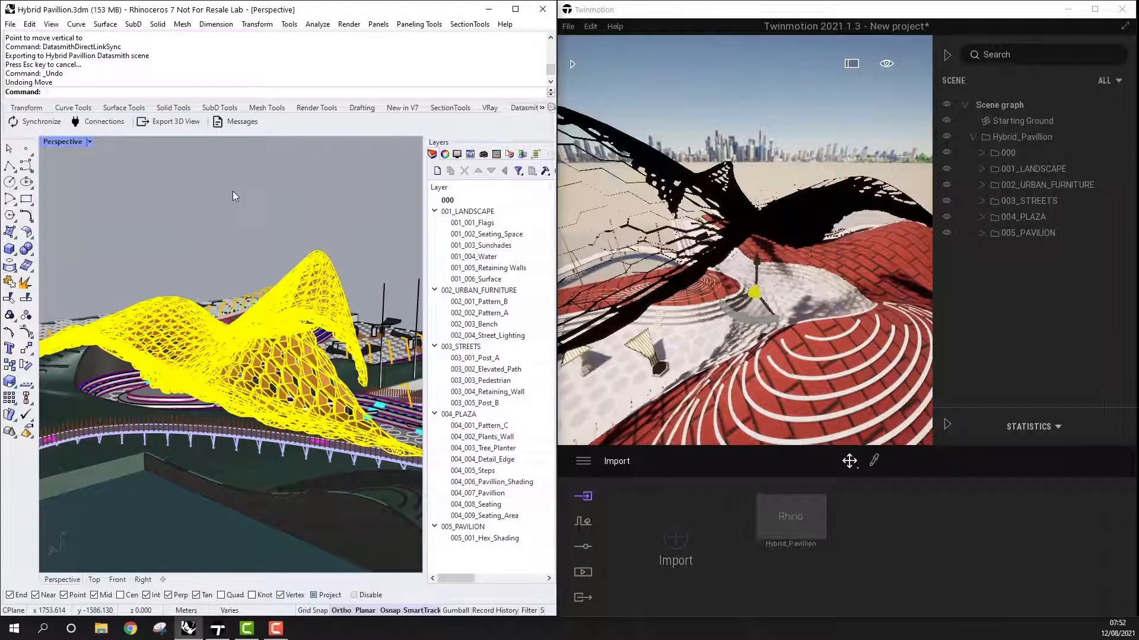
click(58, 123)
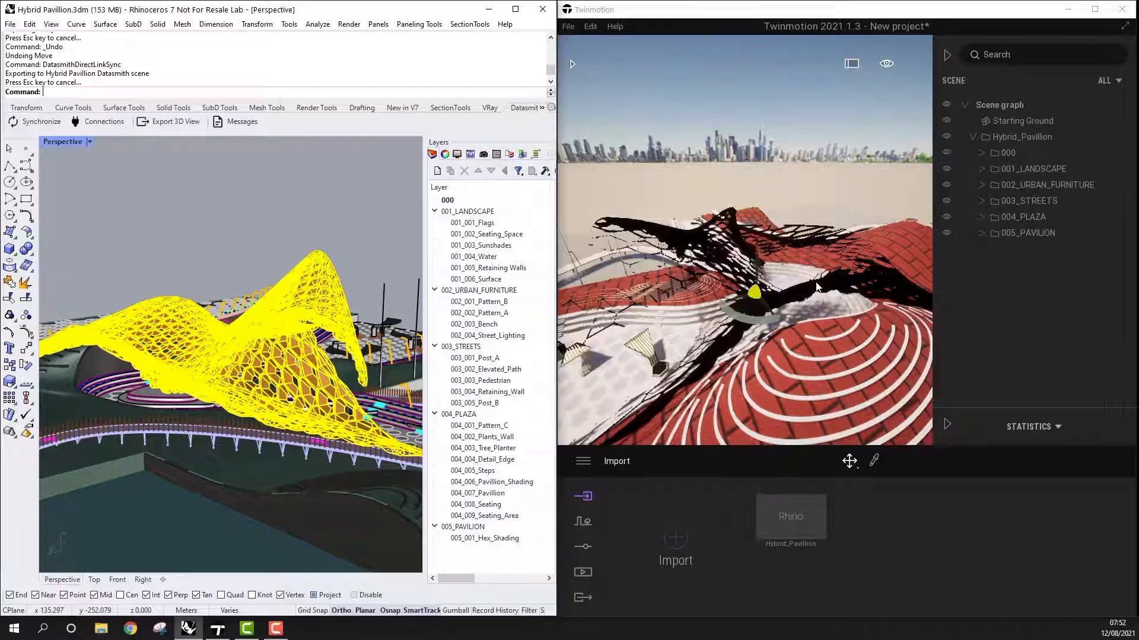
Open the recent Twinmotion_Test.tm project in Twinmotion and check its Datasmith direct link connection status from Rhino.
click(570, 26)
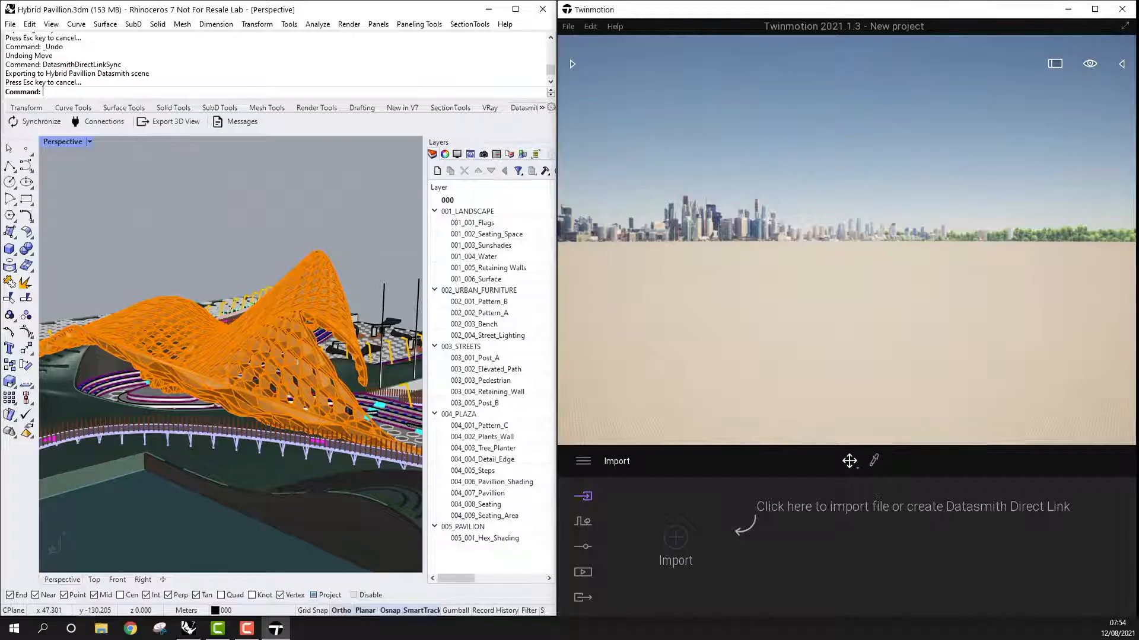
click(568, 26)
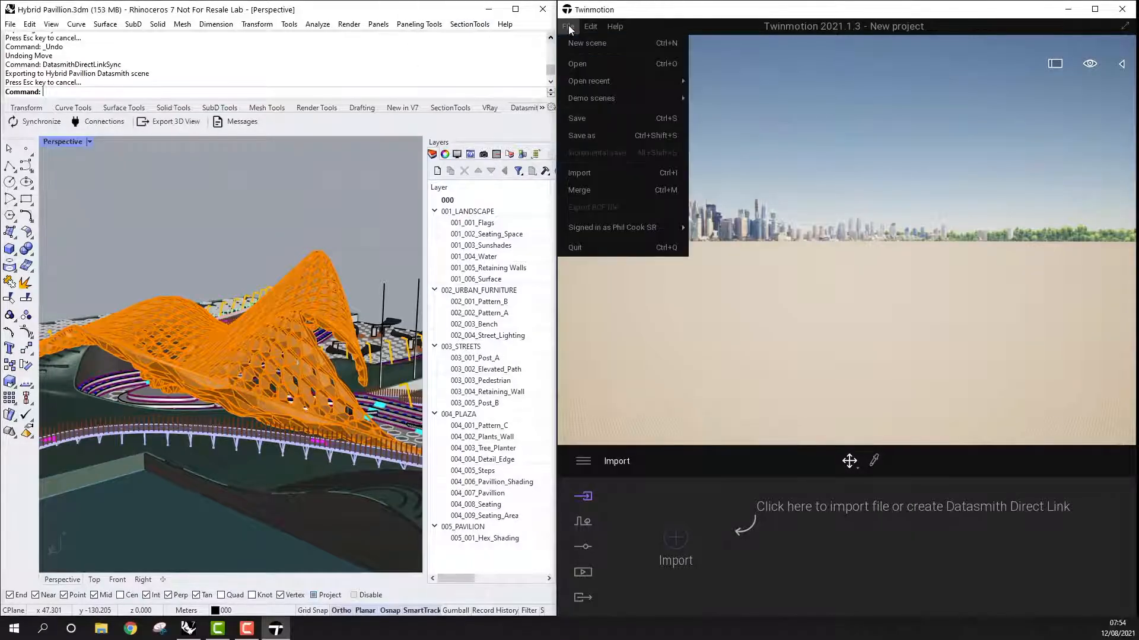
mouse_move(589, 80)
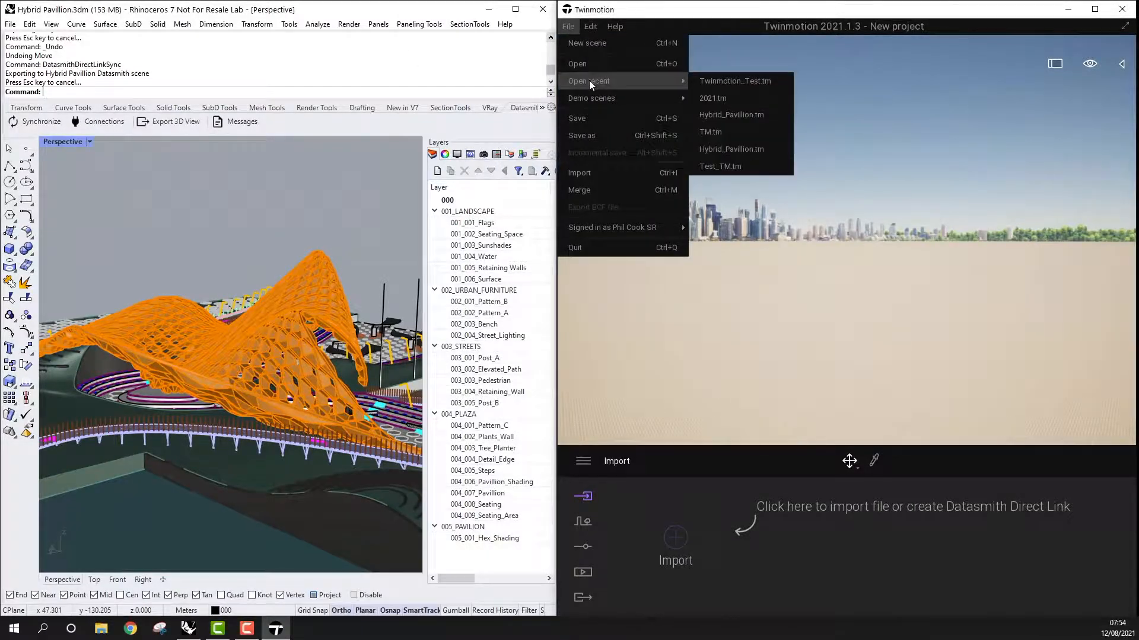
click(758, 80)
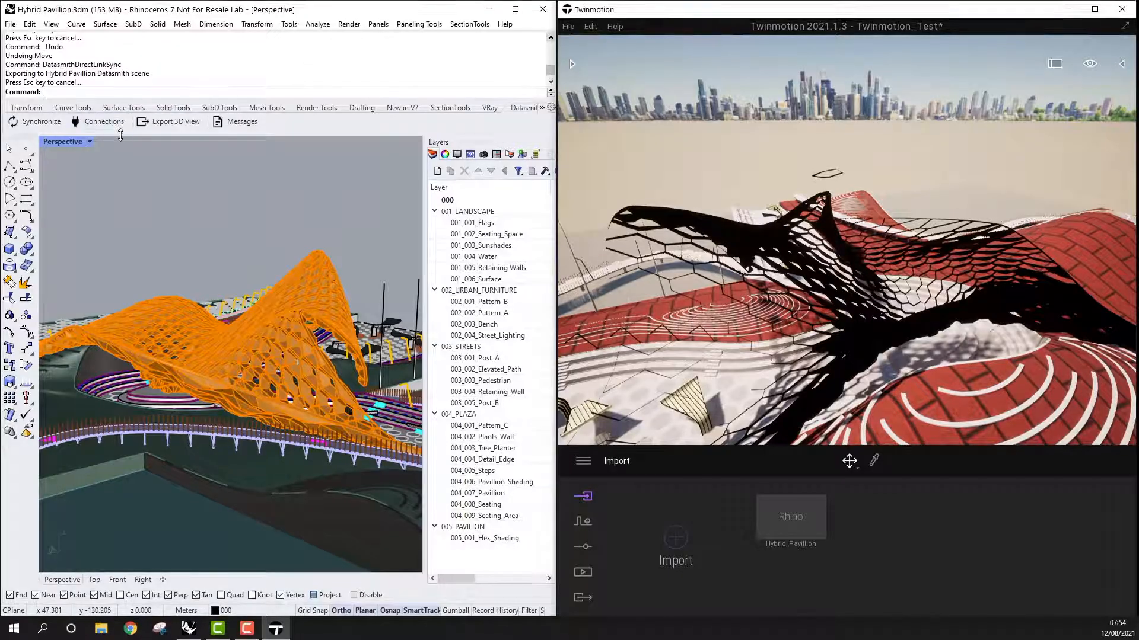
click(100, 122)
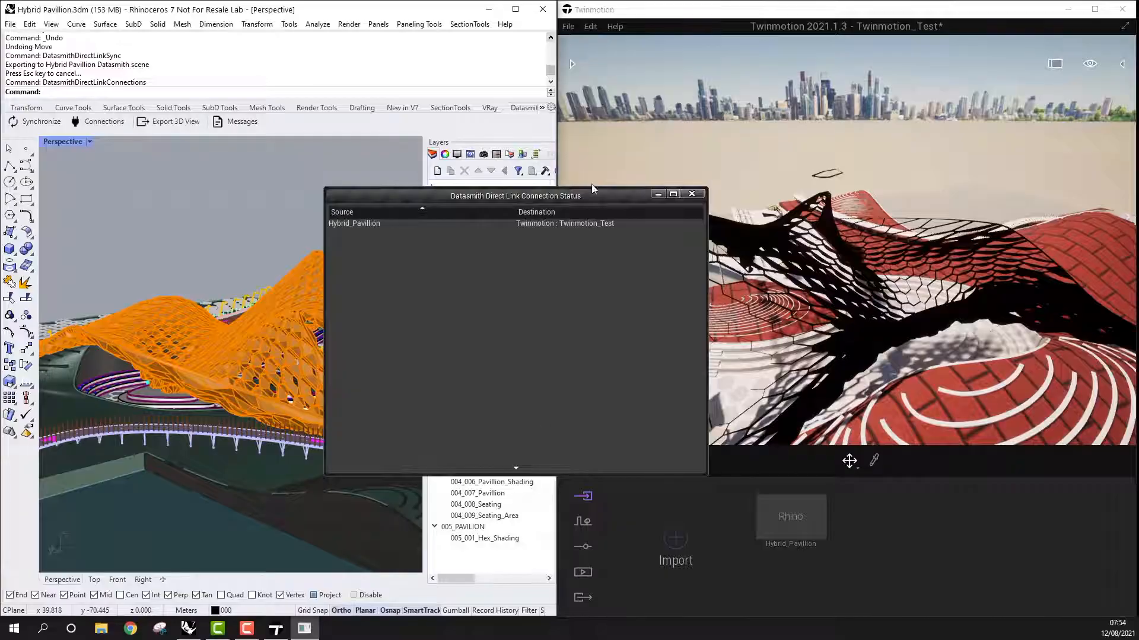
mouse_move(582, 230)
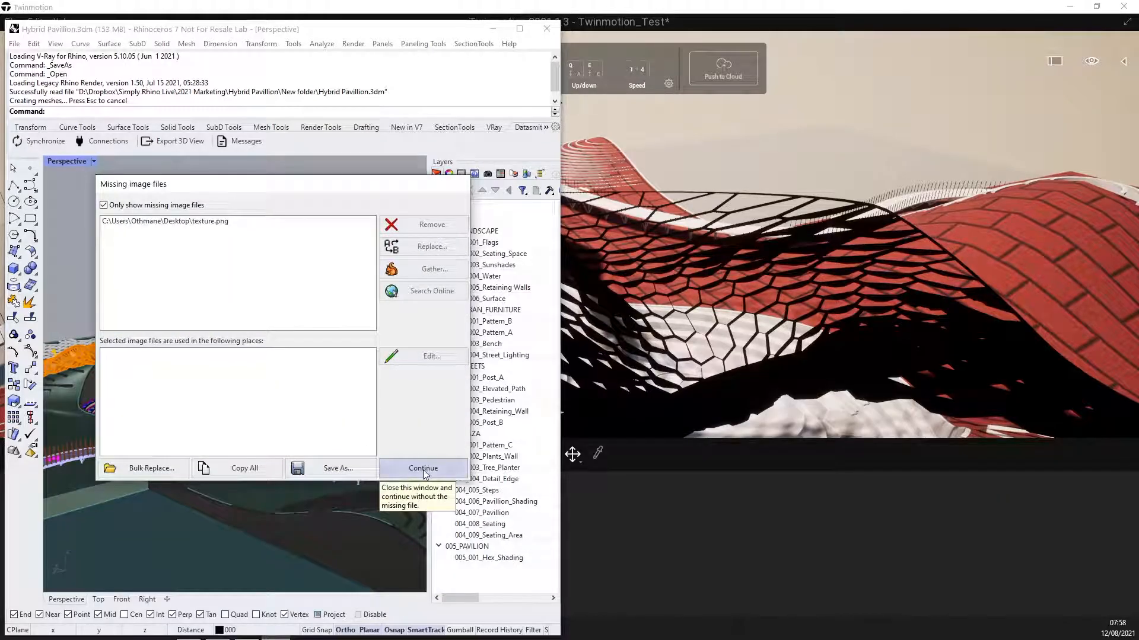
Continue opening Hybrid Pavillion.3dm in Rhino without the missing texture.png image, and switch back to Twinmotion.
click(423, 467)
click(852, 117)
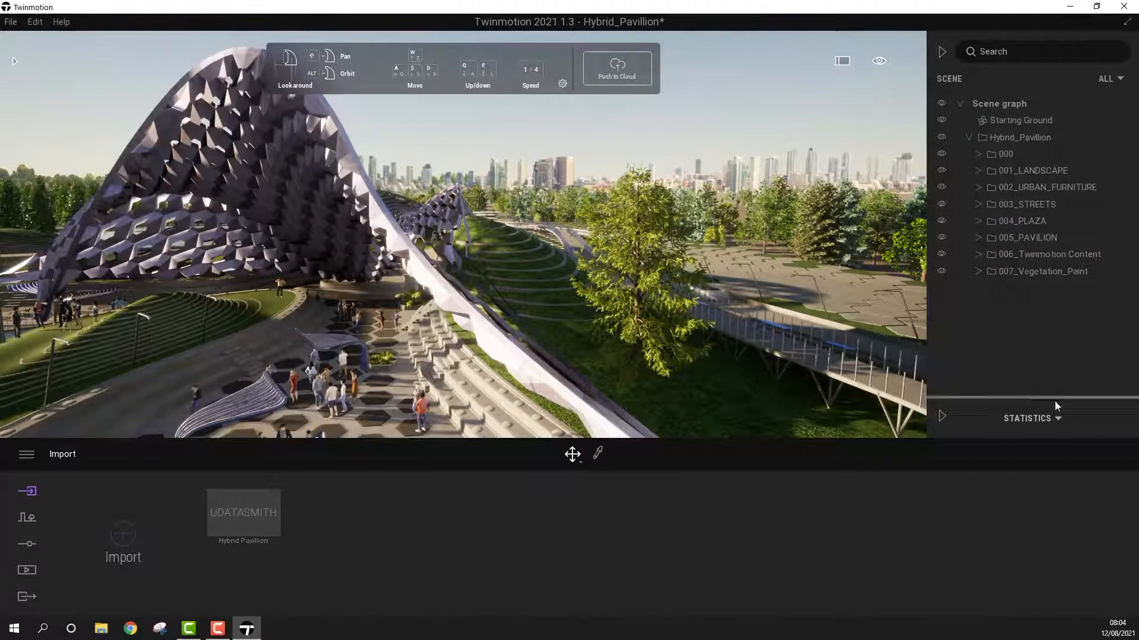
Expand the scene statistics, and hide and show the 005_PAVILION group to compare its effect on the frame rate.
click(943, 416)
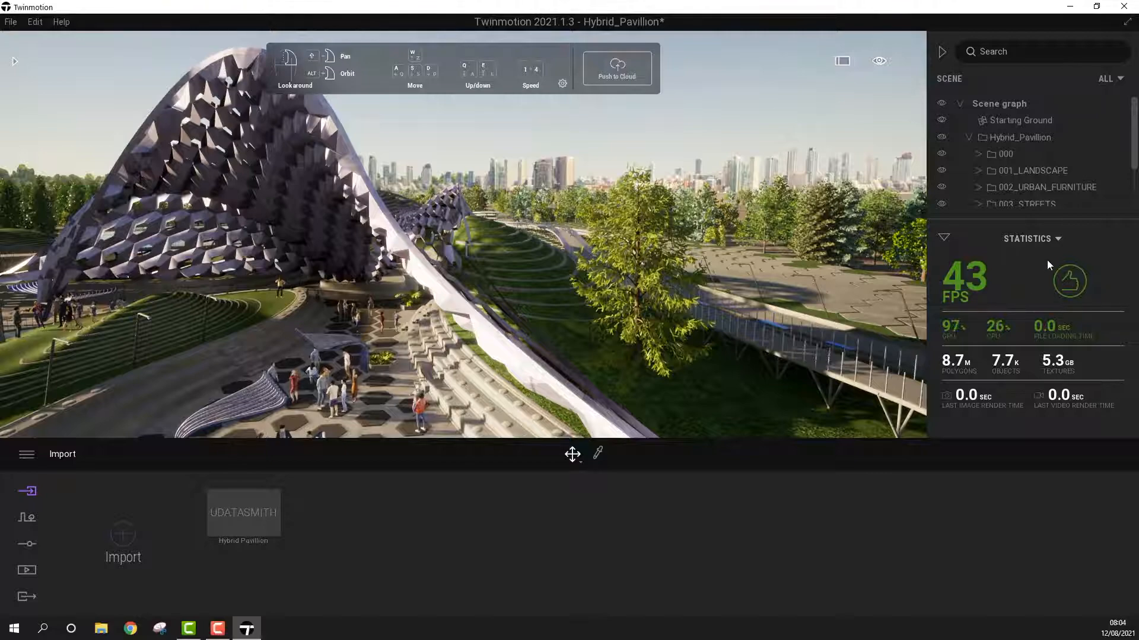
scroll(952, 187, down, 5)
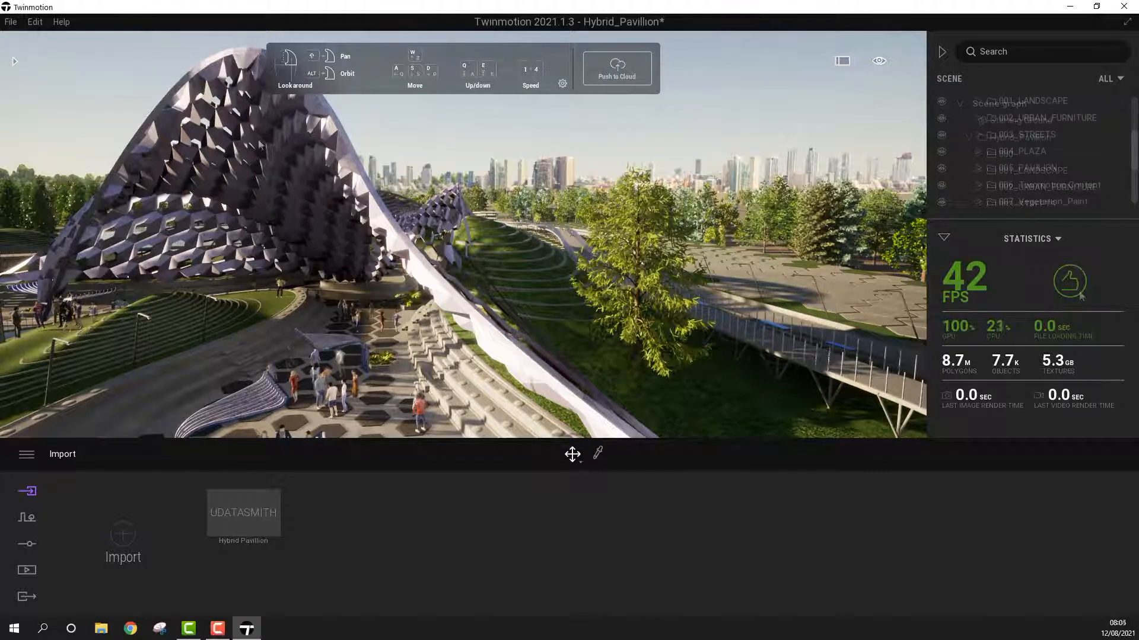
click(941, 168)
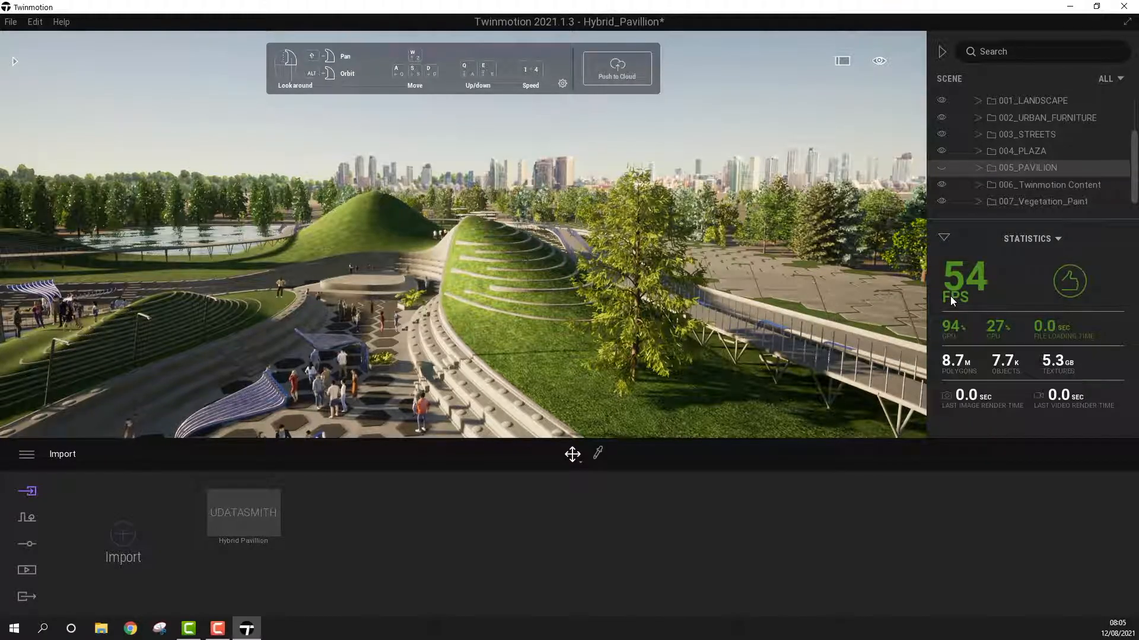
click(940, 170)
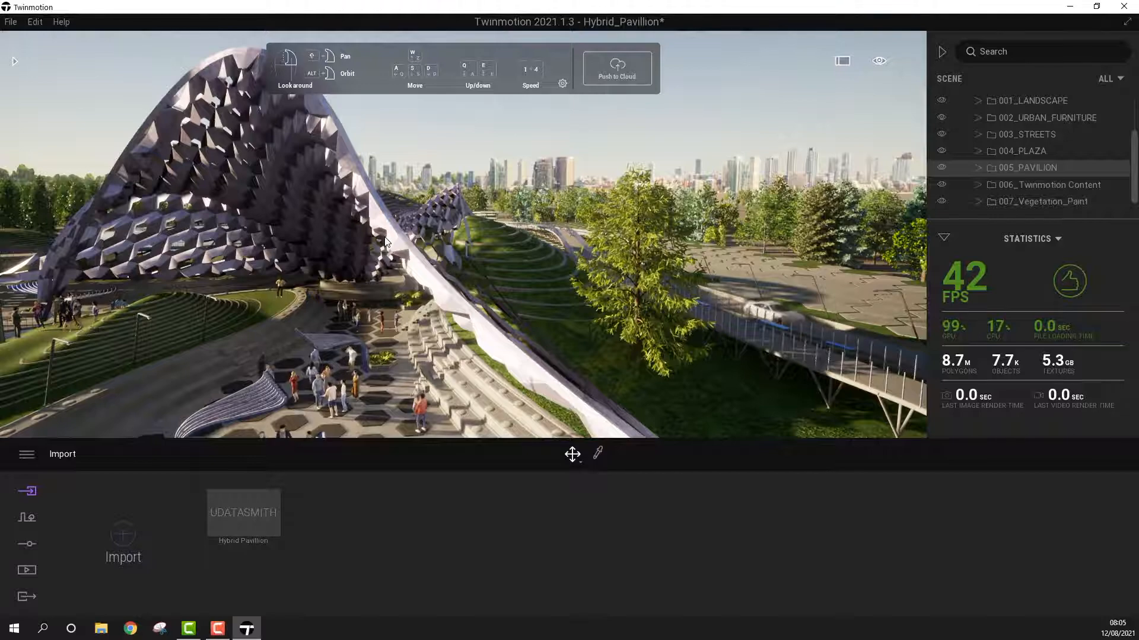
Use the automatic quality setup in the Twinmotion preferences to apply the Ultra preset.
click(28, 21)
click(62, 192)
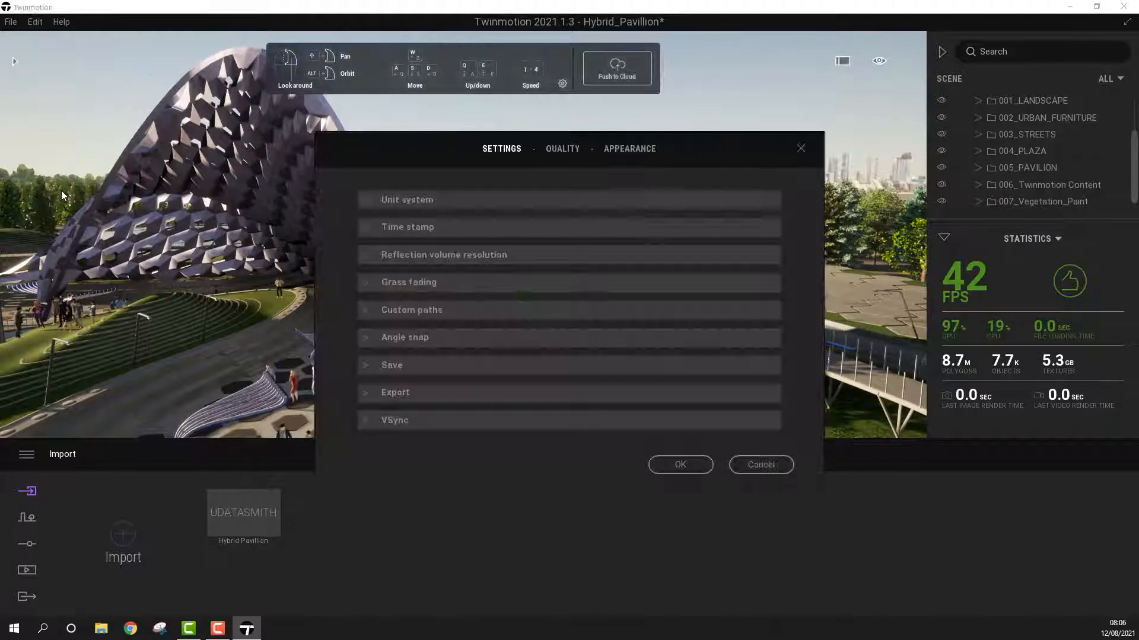
click(561, 156)
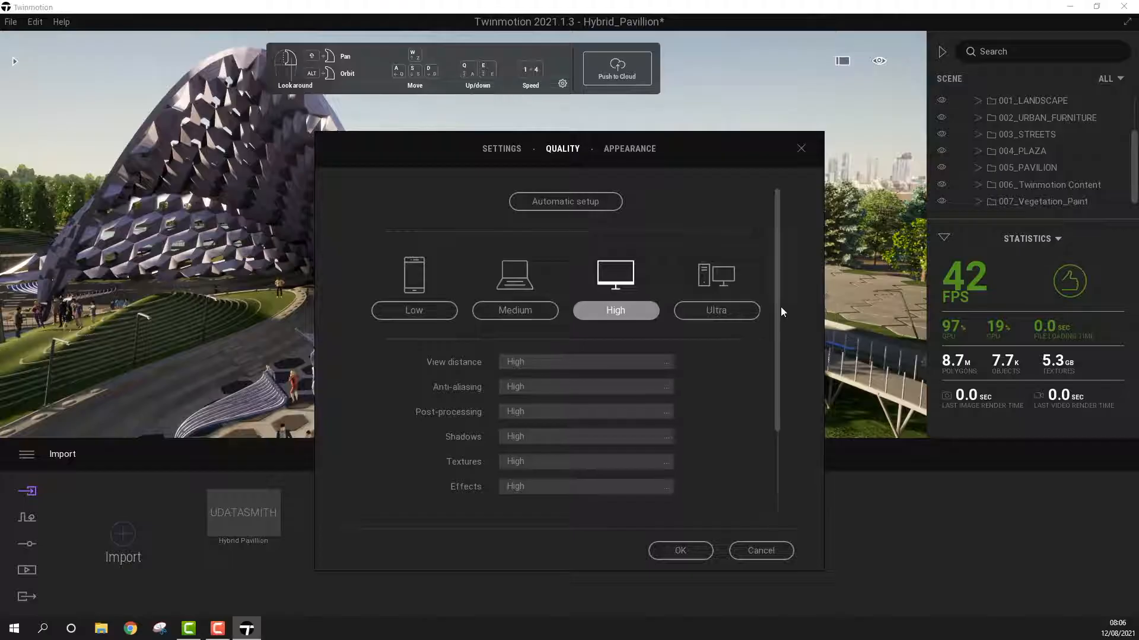
click(578, 204)
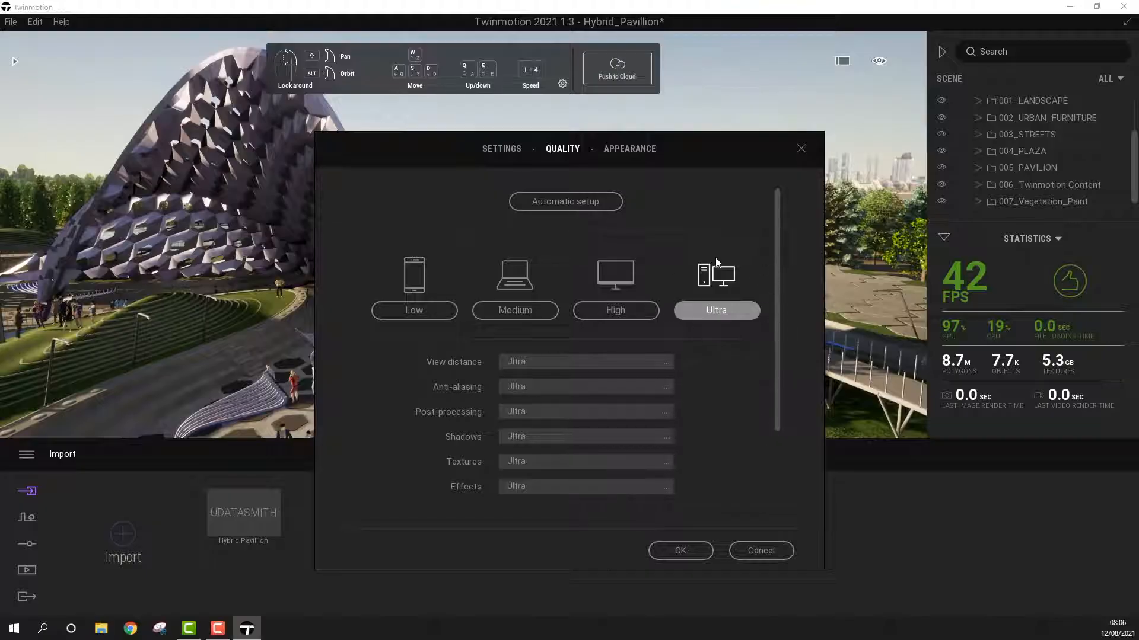
click(691, 551)
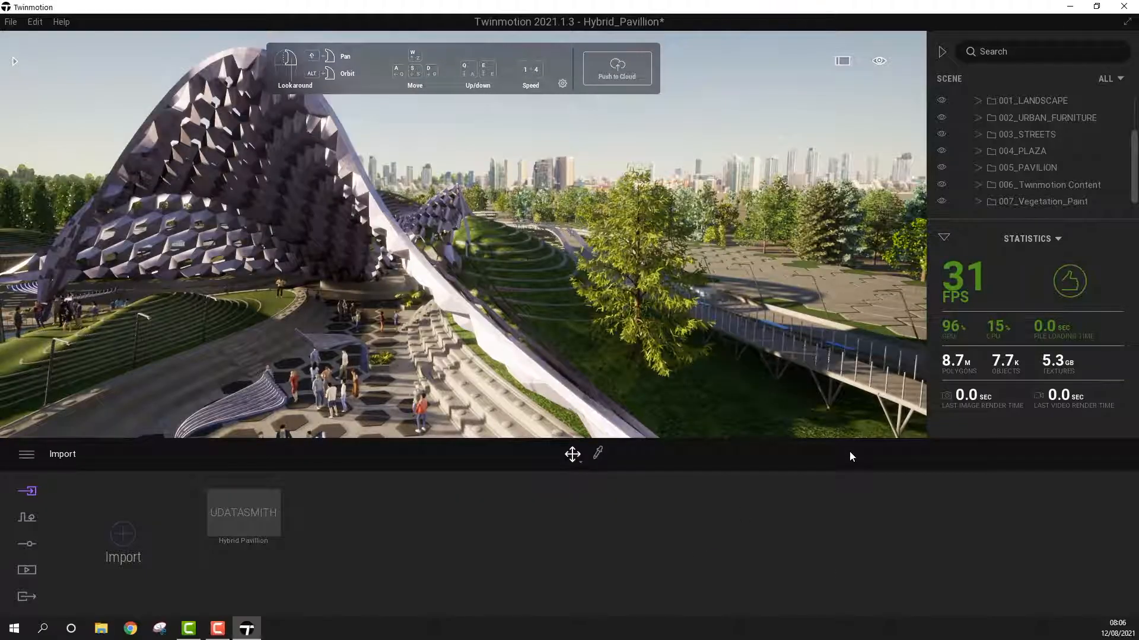